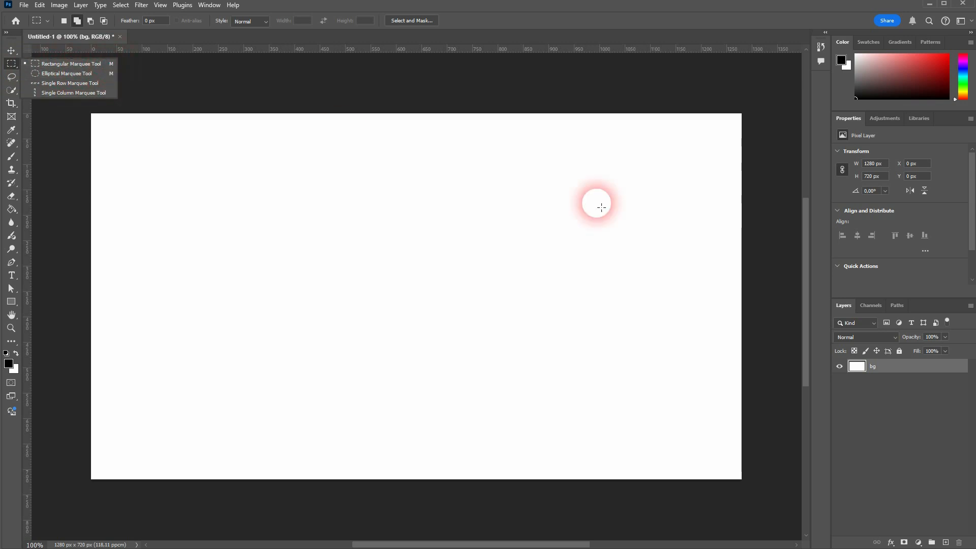
Add a new layer, fill a rectangular marquee selection about 675 by 348 px with black, and deselect it.
left_click(947, 542)
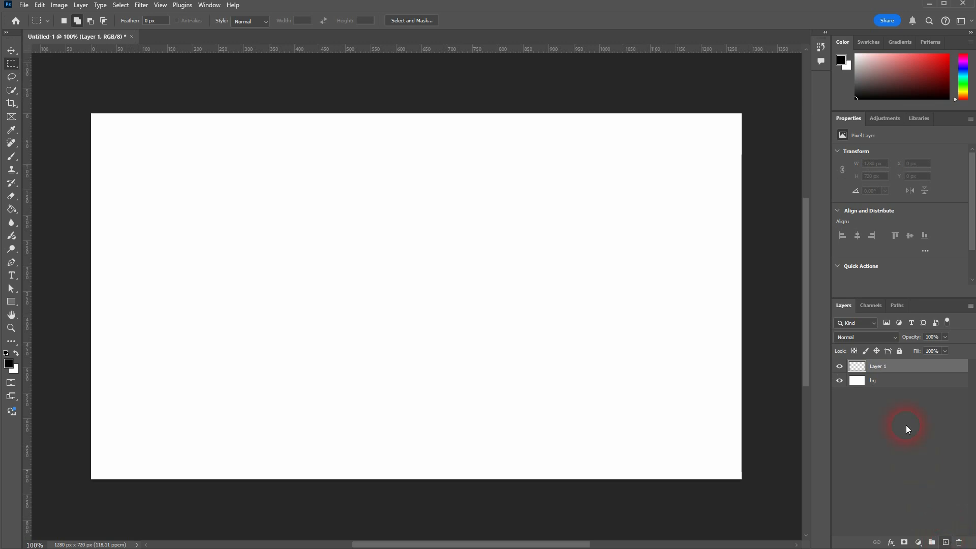
left_click_drag(236, 228, 578, 404)
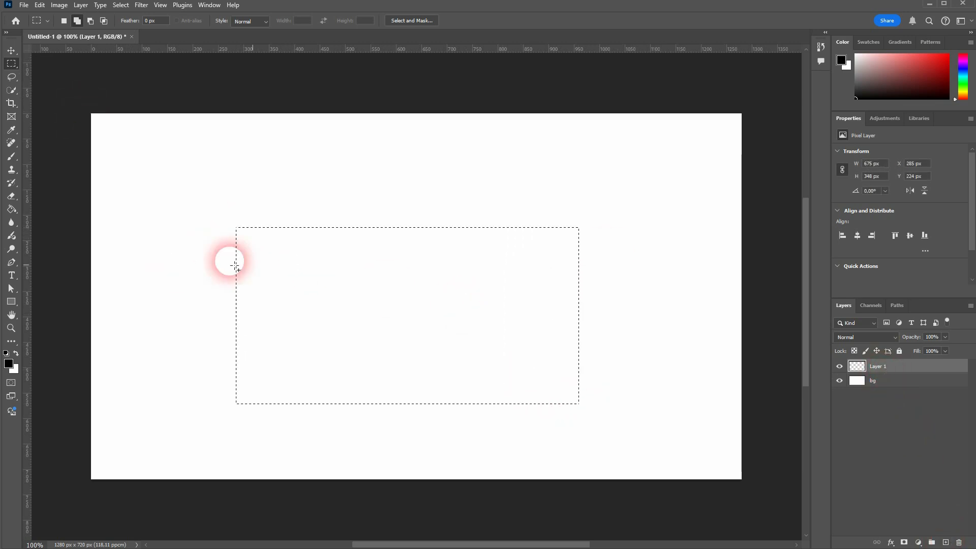
left_click(13, 208)
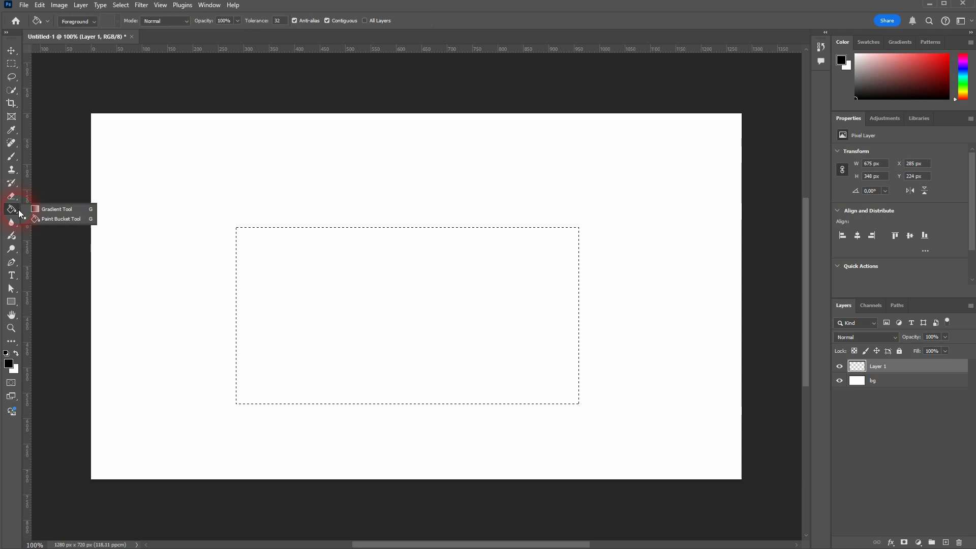
left_click(62, 221)
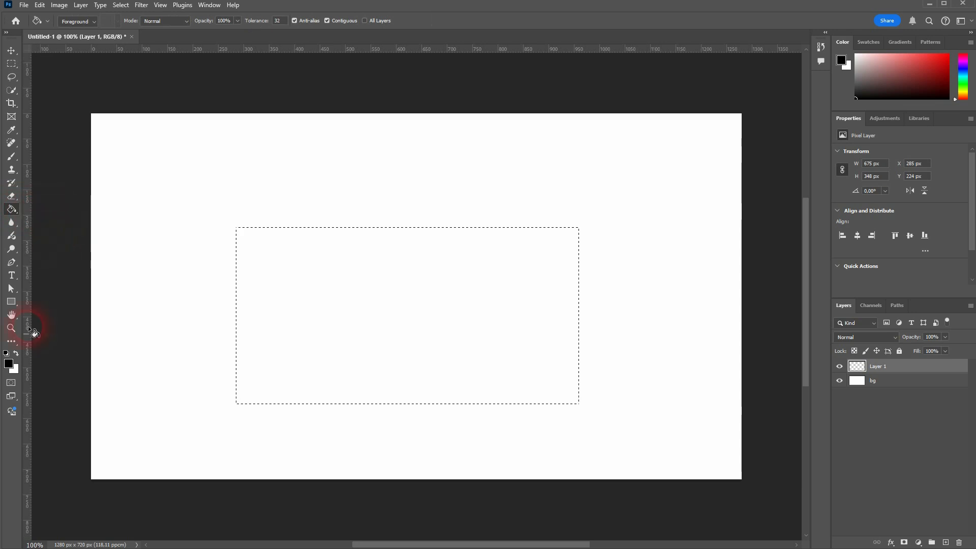
left_click(16, 354)
left_click(498, 310)
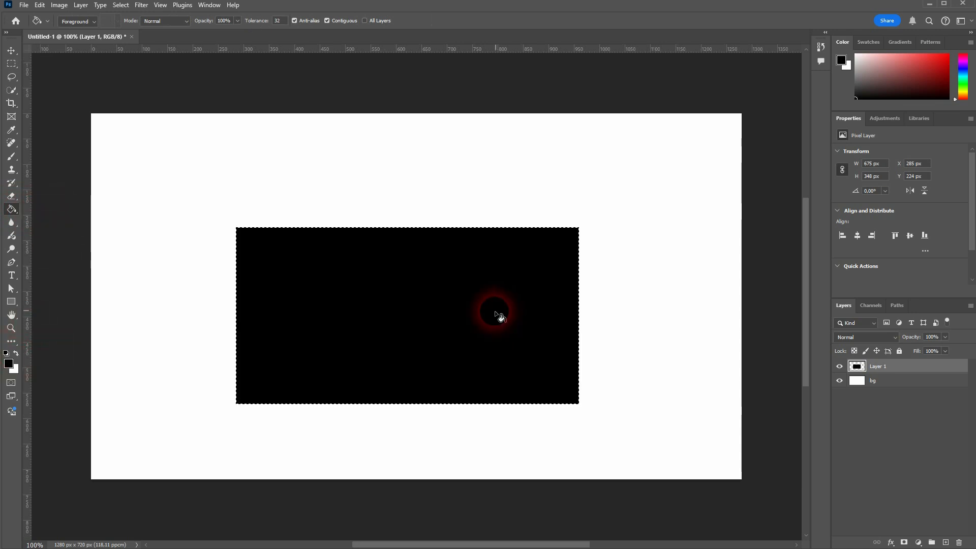
left_click(121, 5)
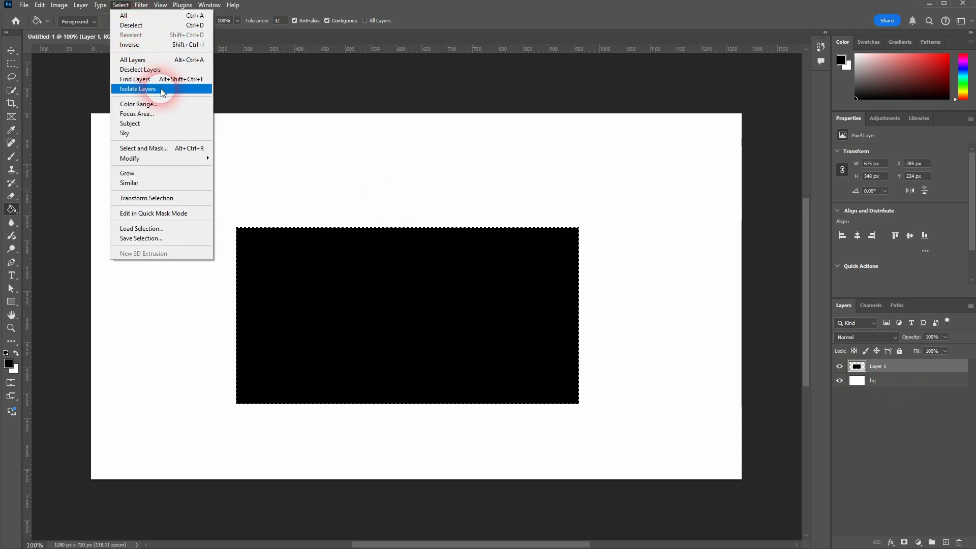
left_click(156, 24)
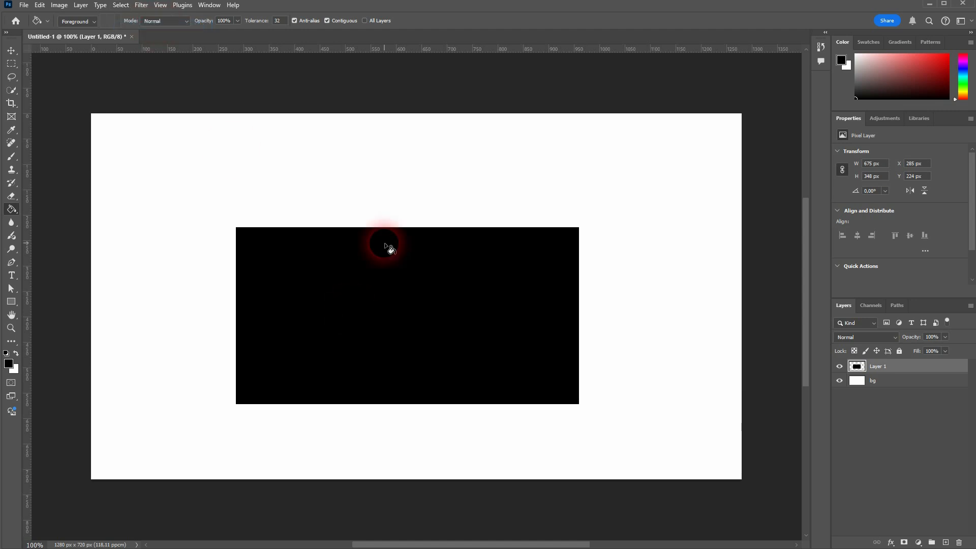
Toggle the black rectangle's layer off and on, and replace it with a new empty layer.
left_click(843, 369)
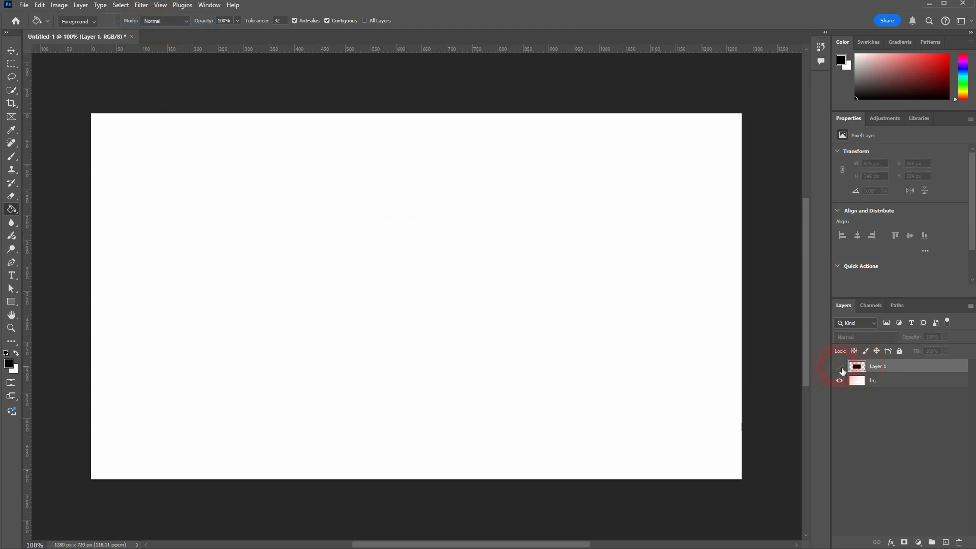
left_click(842, 370)
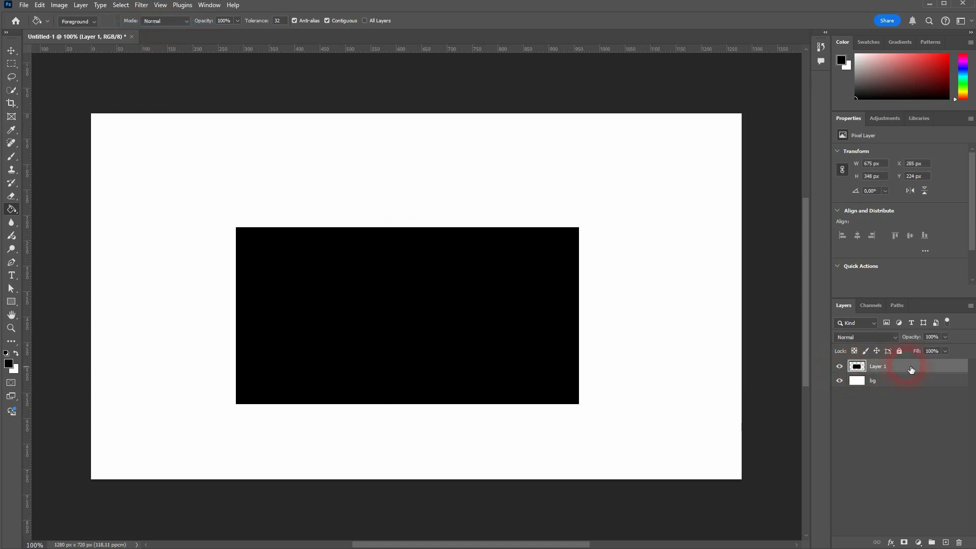
left_click(958, 542)
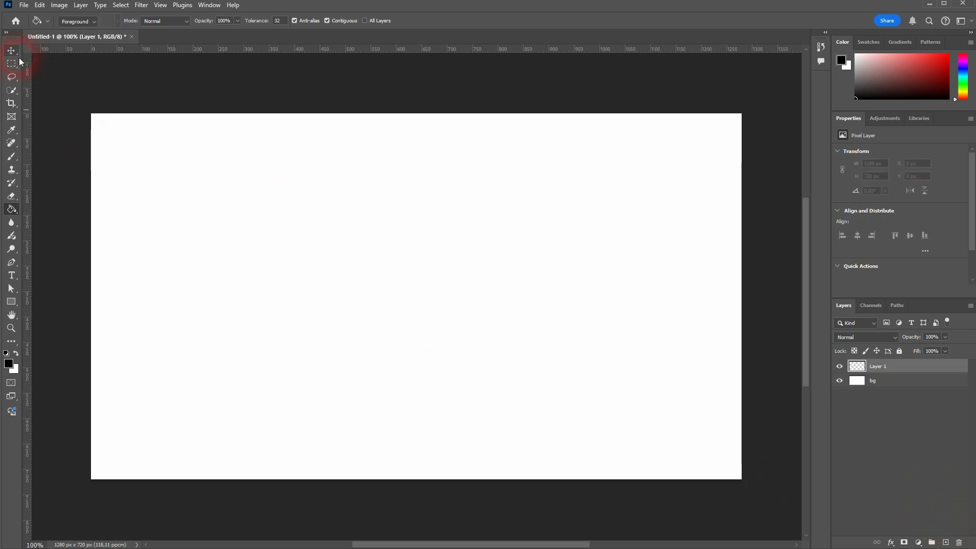
Draw several rectangular marquees in New selection mode, each replacing the previous one, ending with one about 383 by 266 px.
left_click(14, 65)
left_click(45, 65)
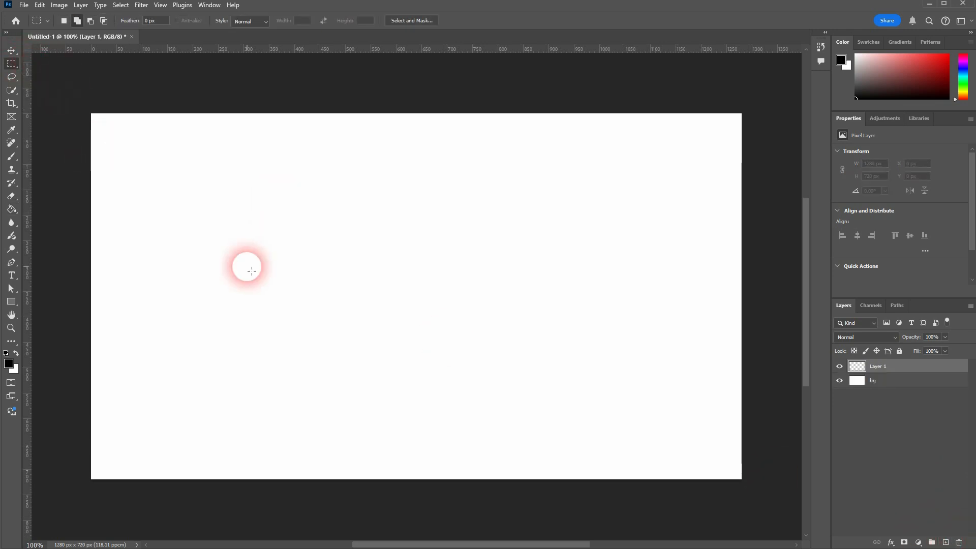
left_click_drag(161, 167, 485, 371)
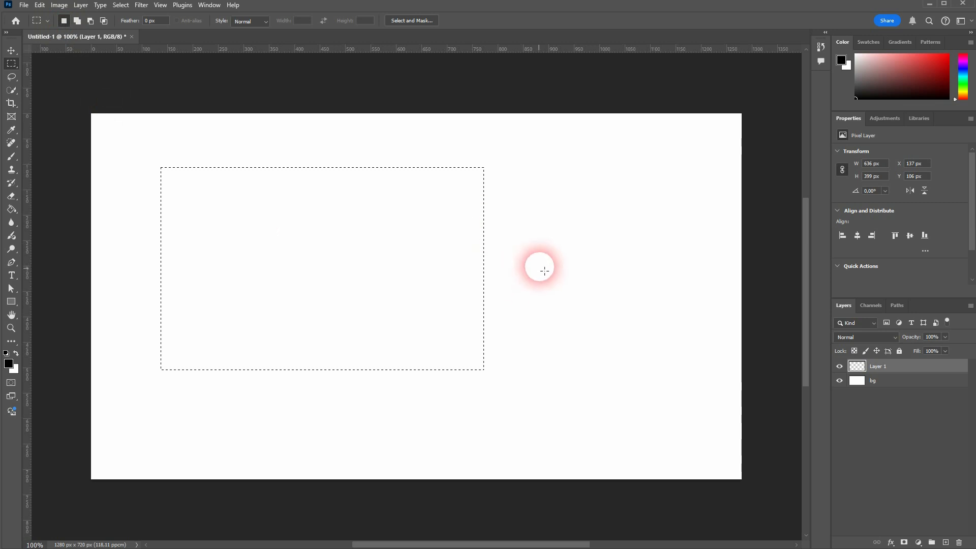
left_click_drag(358, 156, 629, 375)
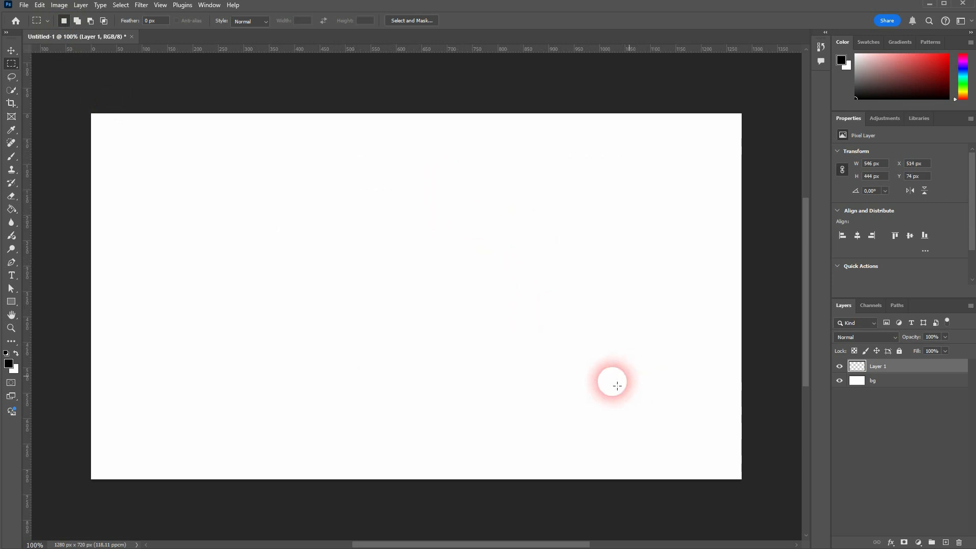
left_click_drag(204, 420, 500, 258)
left_click_drag(381, 184, 575, 318)
Add three overlapping rectangles to the selection at its lower-left corner, lower-right corner and top edge, using Add to selection mode.
left_click(80, 24)
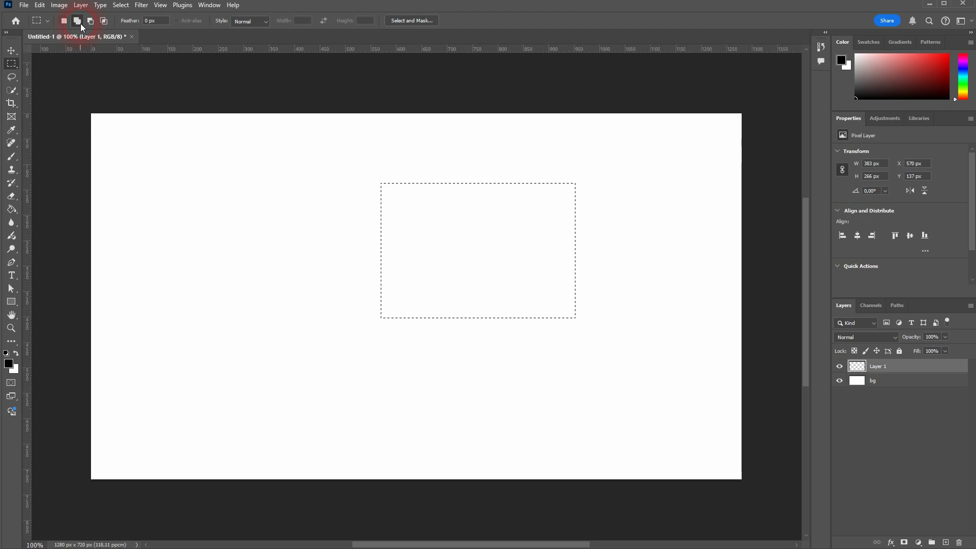
left_click_drag(292, 356, 421, 296)
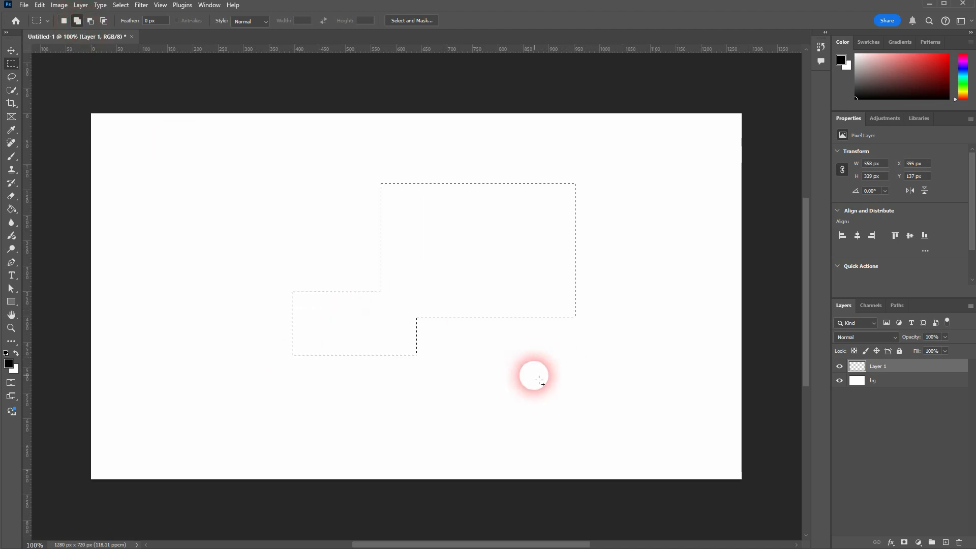
left_click_drag(539, 373, 604, 295)
left_click_drag(471, 178, 481, 210)
Fill the combined selection with black using the Paint Bucket and deselect it.
left_click(9, 208)
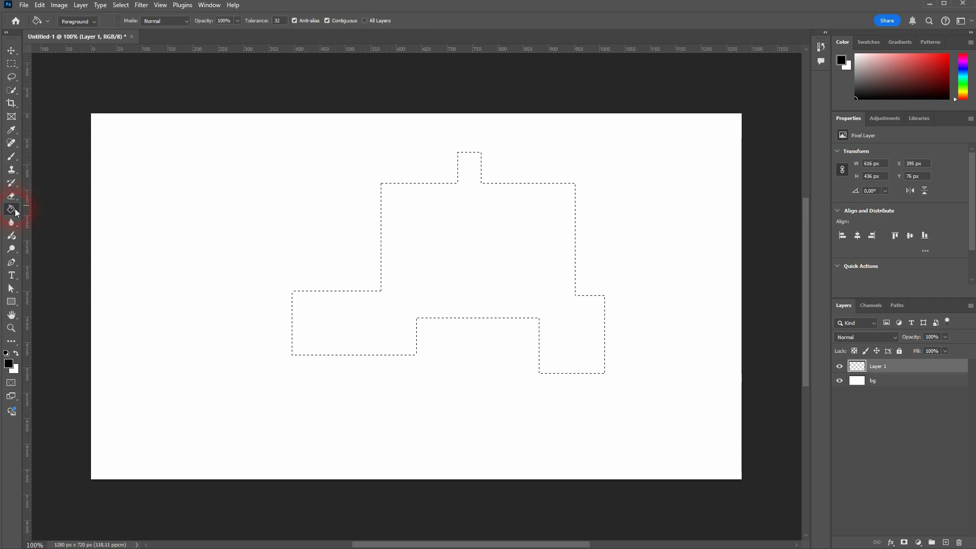
left_click(483, 281)
key("ctrl+d")
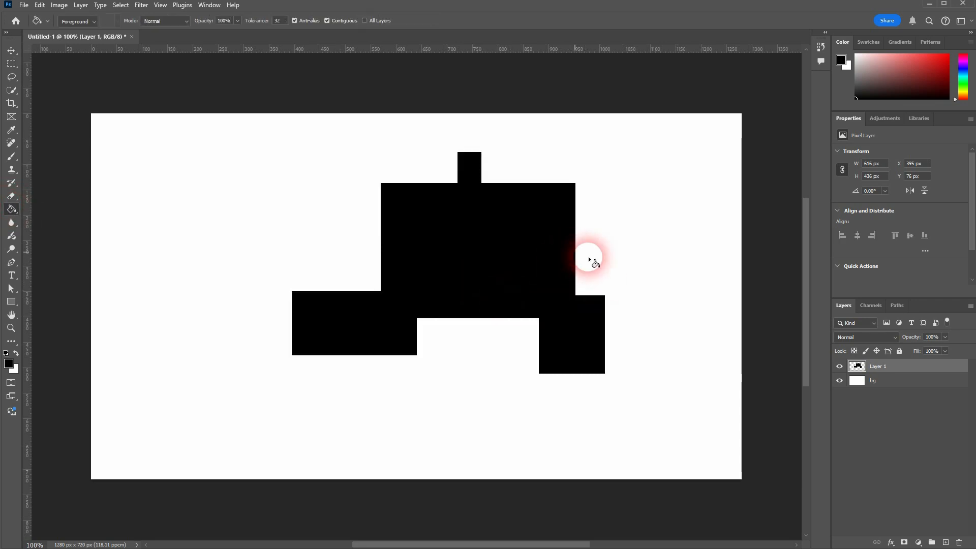
Toggle the combined shape's layer off and on, delete it and add a new empty layer.
left_click(839, 366)
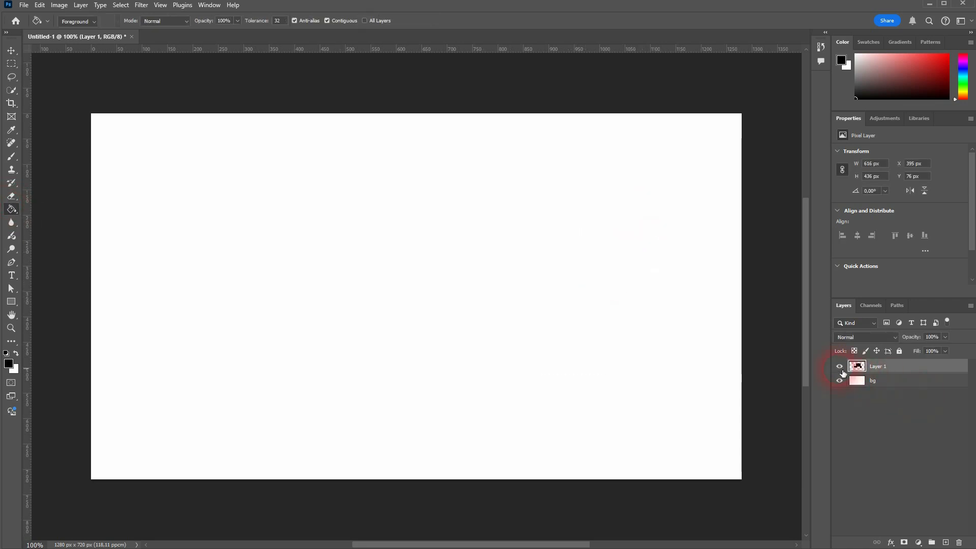
left_click(840, 367)
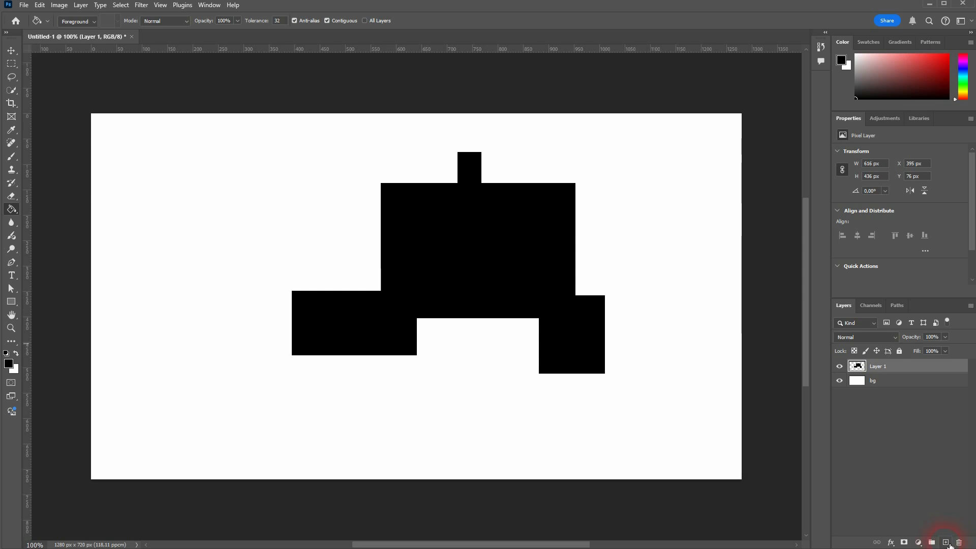
left_click(959, 543)
left_click(946, 543)
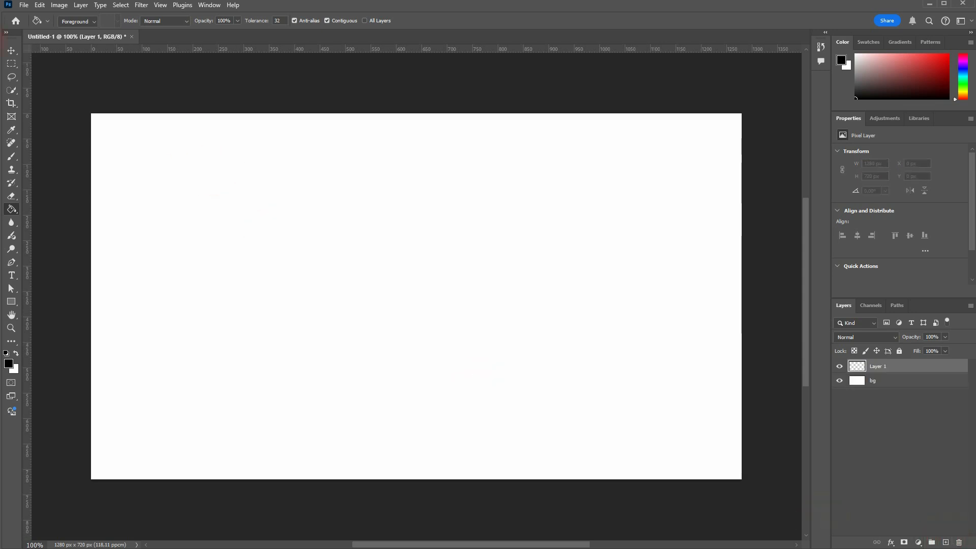
Draw a rectangular marquee about 992 by 506 px and subtract four rectangles from its top, lower-left corner, right side and bottom.
left_click(11, 65)
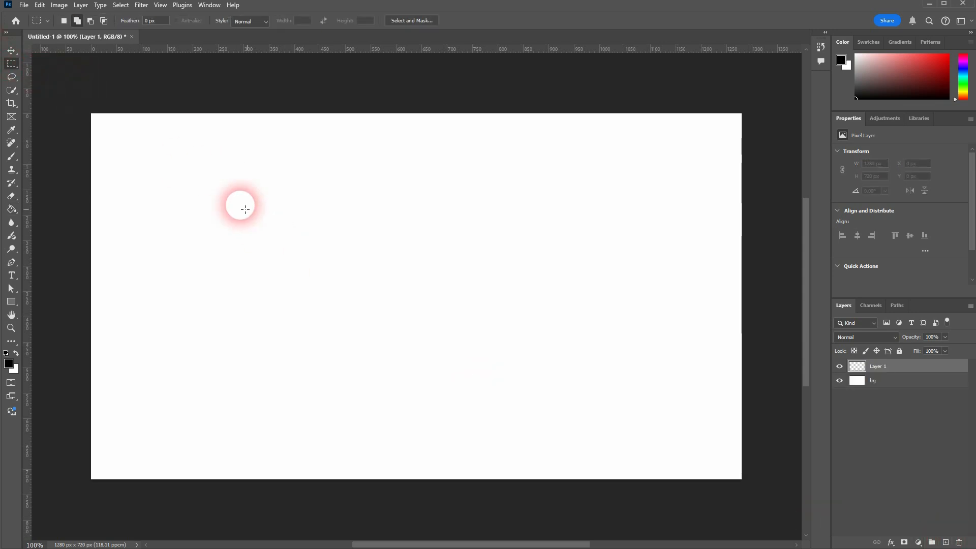
left_click_drag(183, 161, 686, 418)
left_click(90, 23)
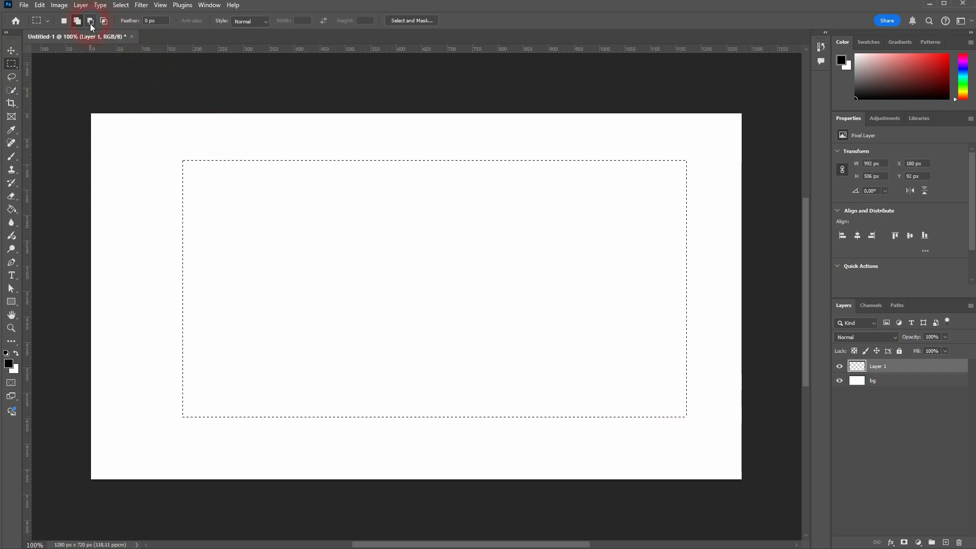
left_click_drag(366, 137, 512, 277)
left_click_drag(164, 442, 284, 336)
left_click_drag(718, 291, 523, 317)
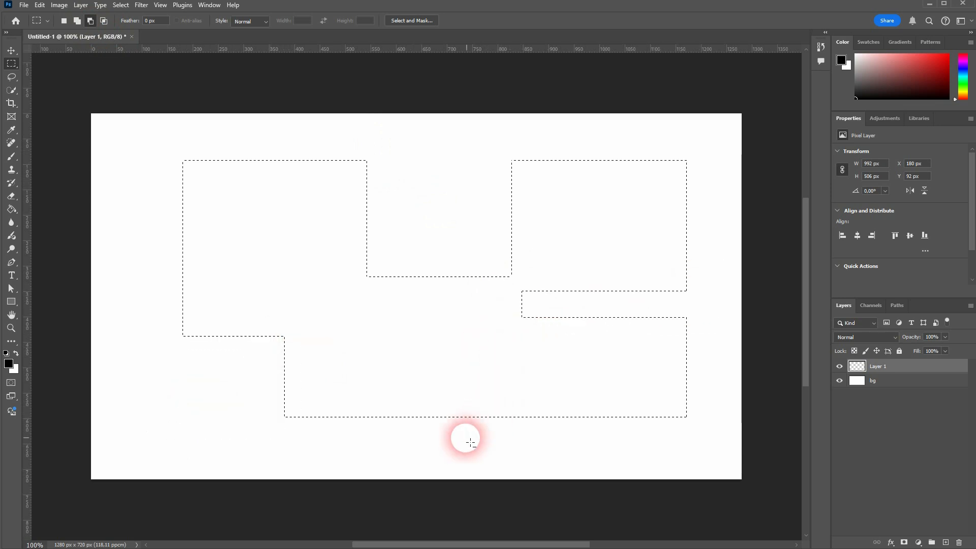
left_click_drag(461, 436, 447, 346)
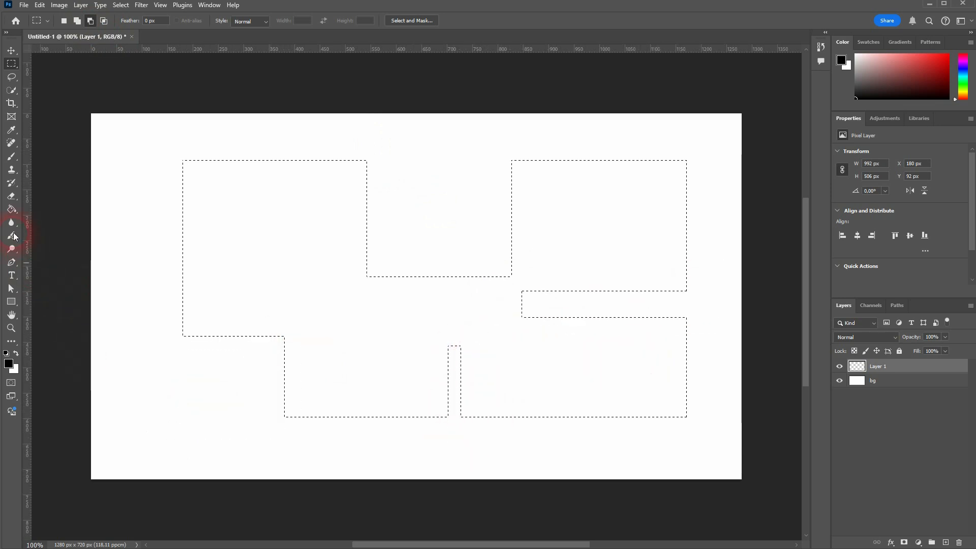
Fill the notched selection with black using the Paint Bucket and deselect it.
left_click(11, 209)
left_click(250, 224)
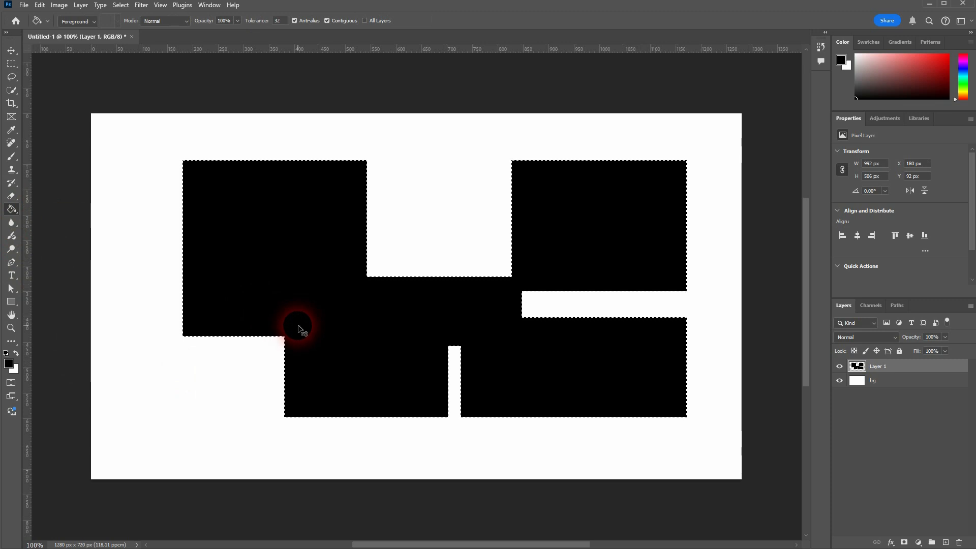
key("ctrl+d")
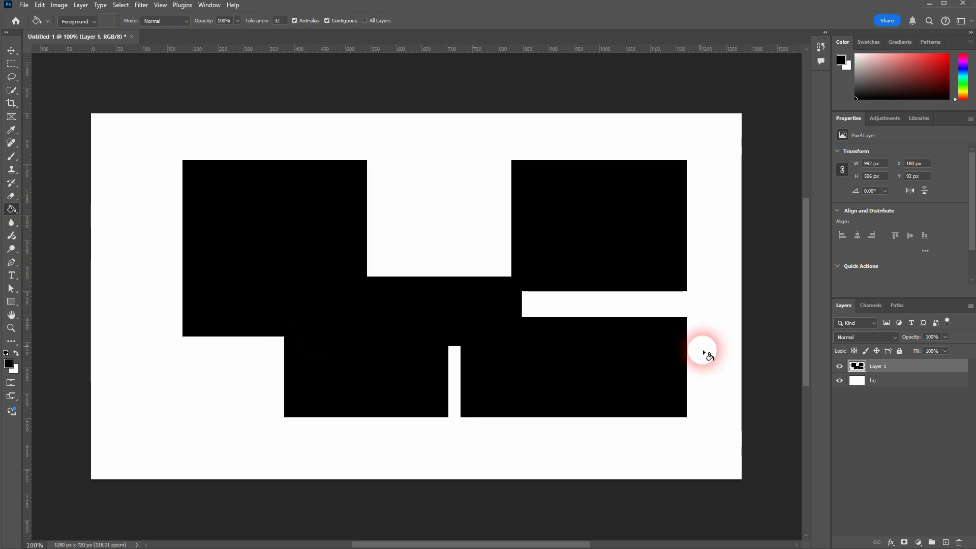
Toggle the notched shape's layer off and on, and replace it with a new empty layer.
left_click(839, 367)
left_click(839, 367)
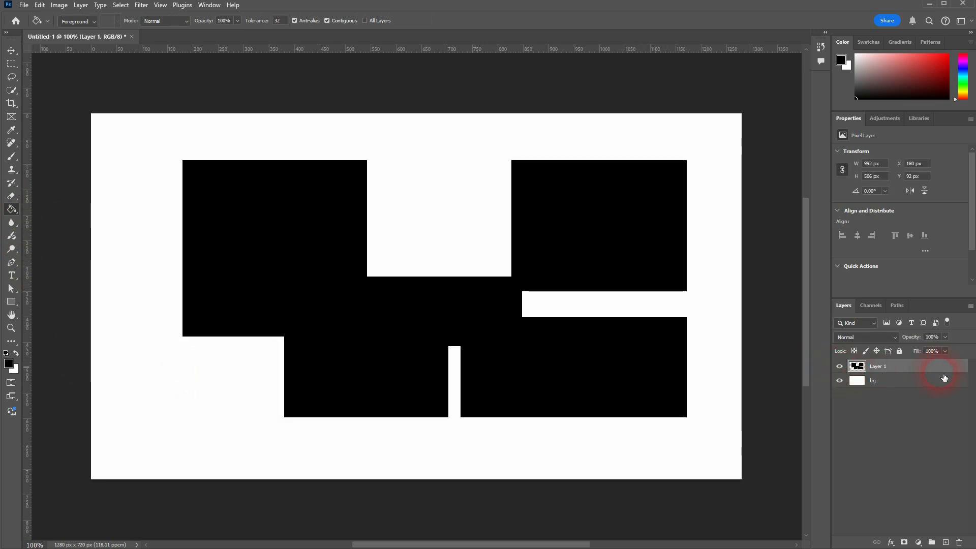
left_click(959, 543)
left_click(945, 542)
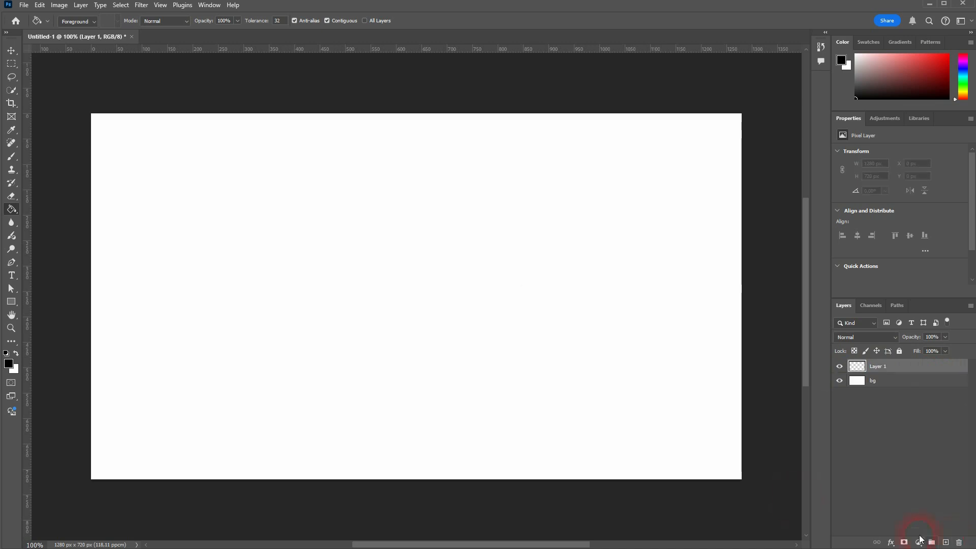
Draw a rectangular marquee about 708 by 287 px and try to intersect it with a rectangle overlapping its top edge.
left_click(13, 63)
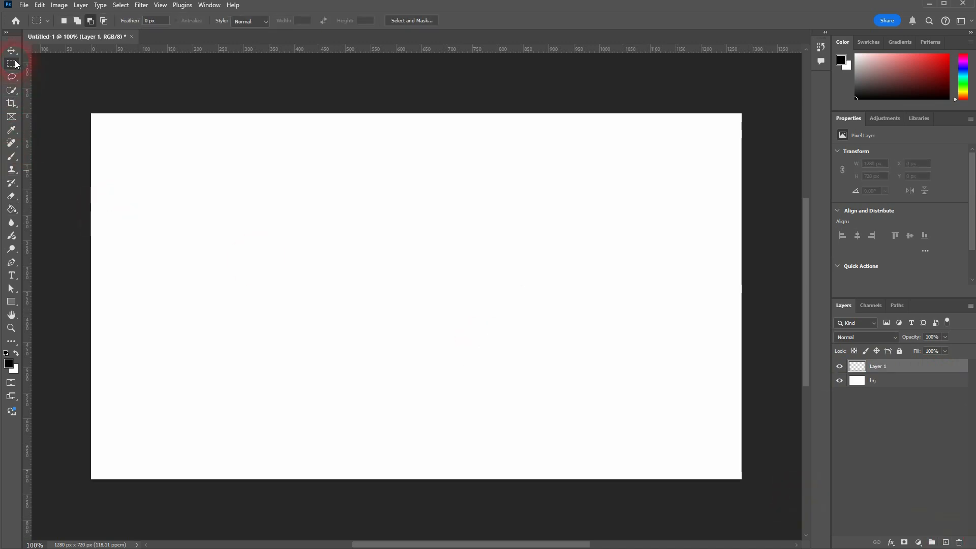
left_click_drag(270, 273, 629, 418)
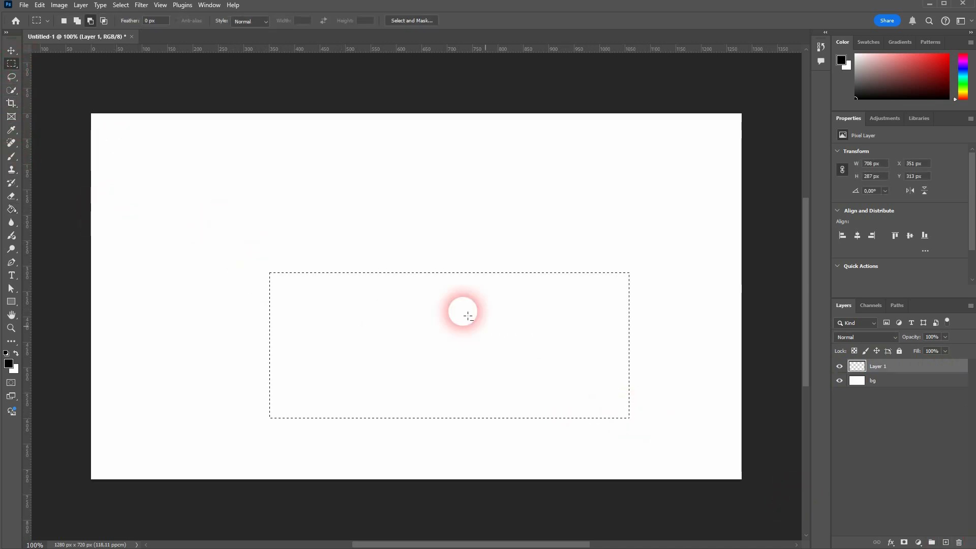
left_click(103, 22)
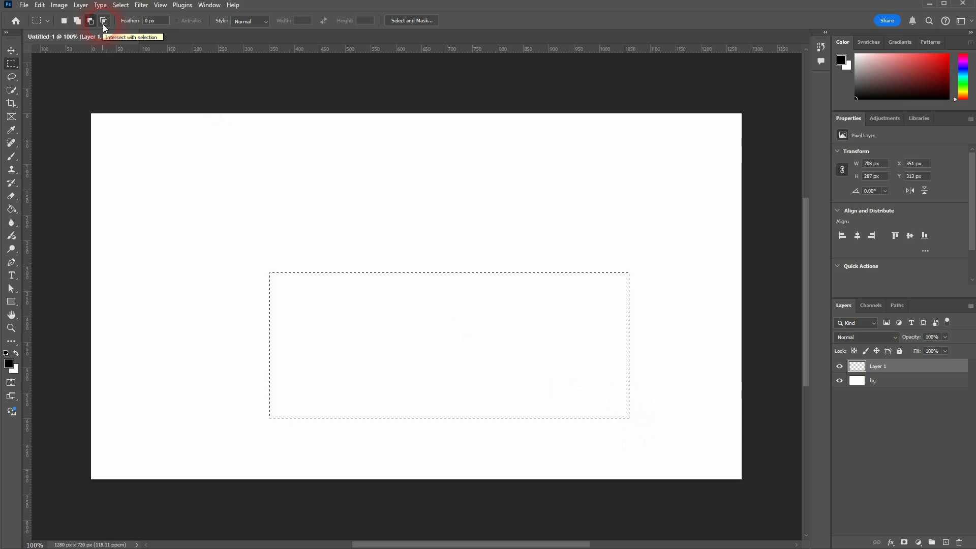
left_click_drag(397, 203, 473, 351)
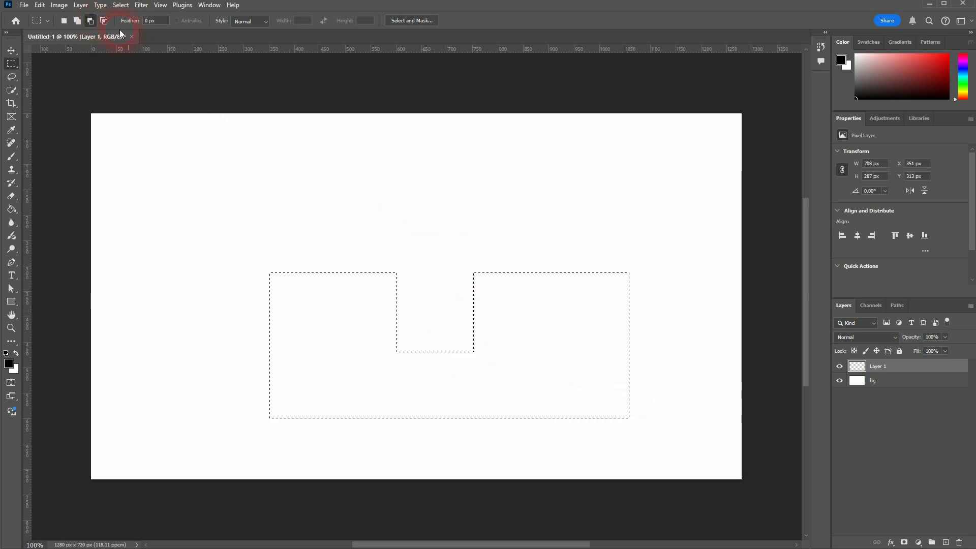
Intersect the large marquee with two overlapping rectangles in Intersect with selection mode, reducing it to about 96 by 24 px.
left_click(103, 21)
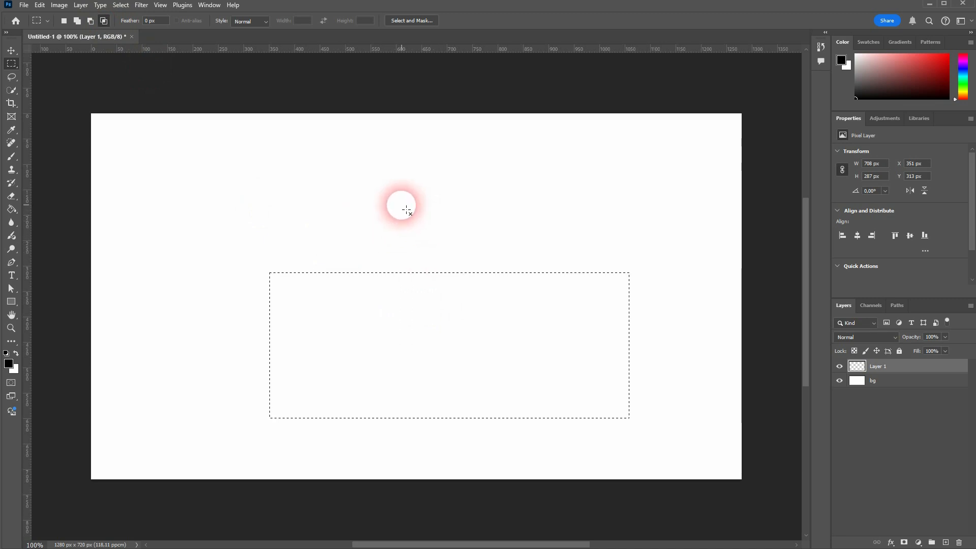
left_click_drag(399, 203, 504, 366)
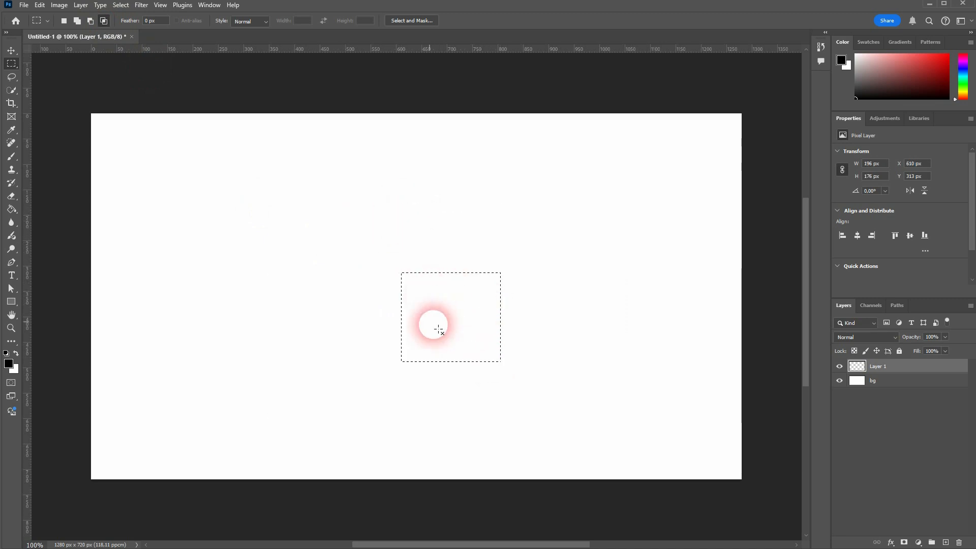
left_click_drag(540, 319, 452, 331)
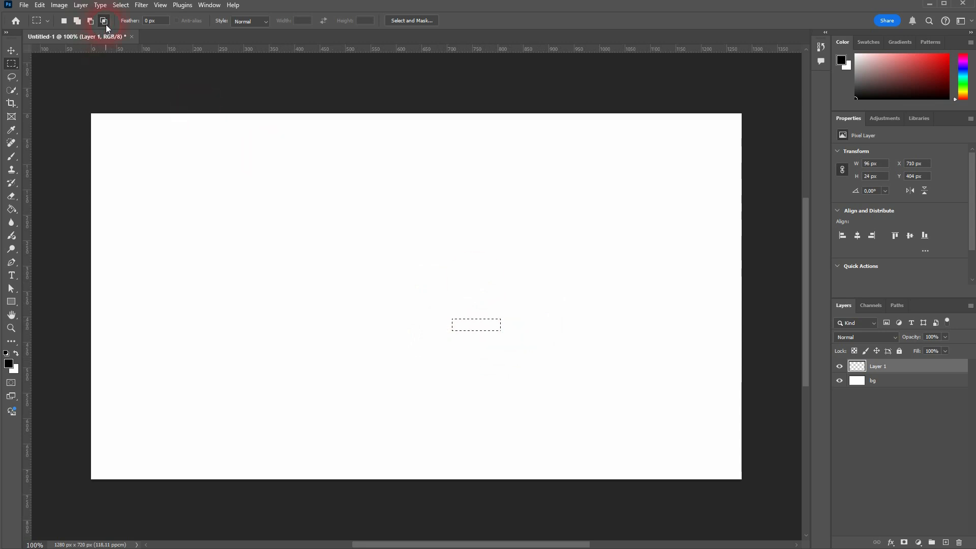
Switch to Add to selection mode, extend the small marquee with an overlapping rectangle to about 413 by 300 px, and deselect it.
left_click(78, 21)
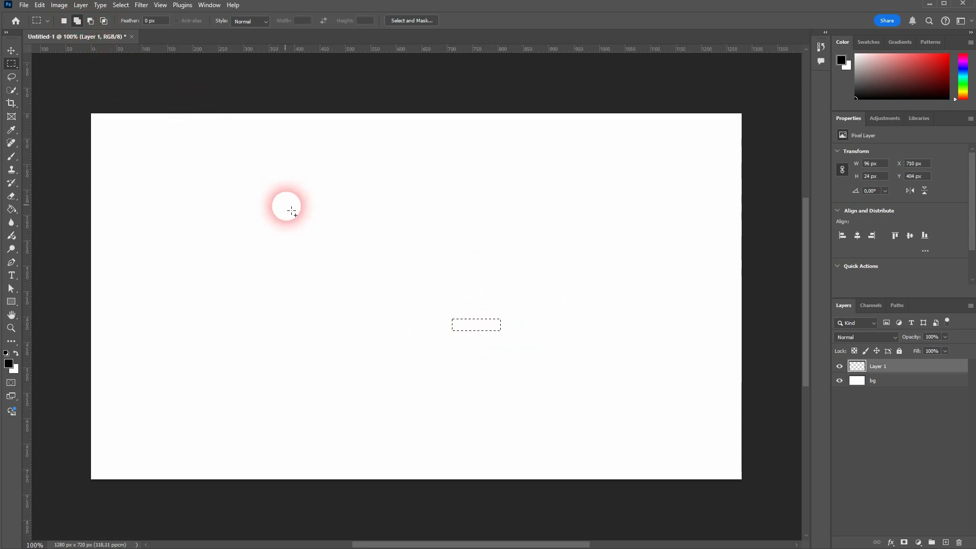
left_click_drag(291, 209, 464, 361)
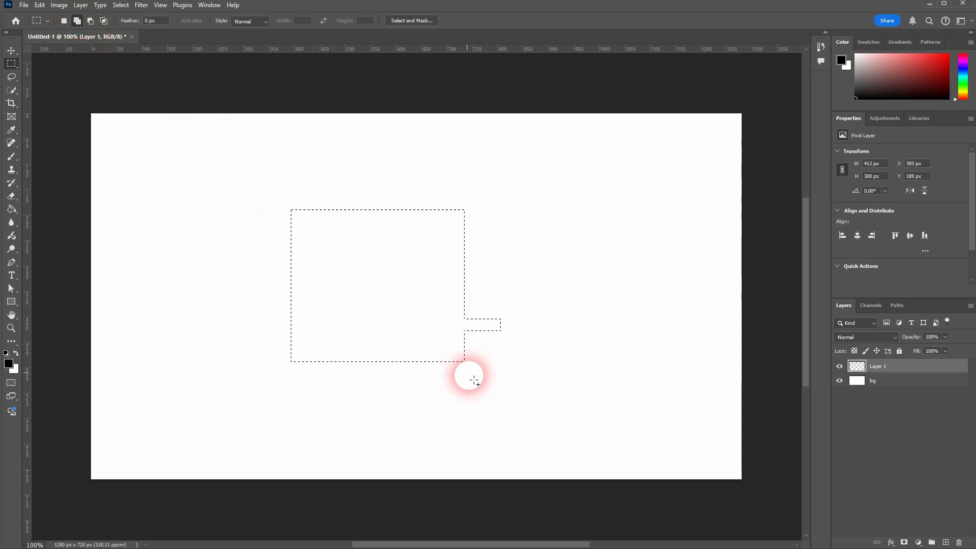
left_click(542, 334)
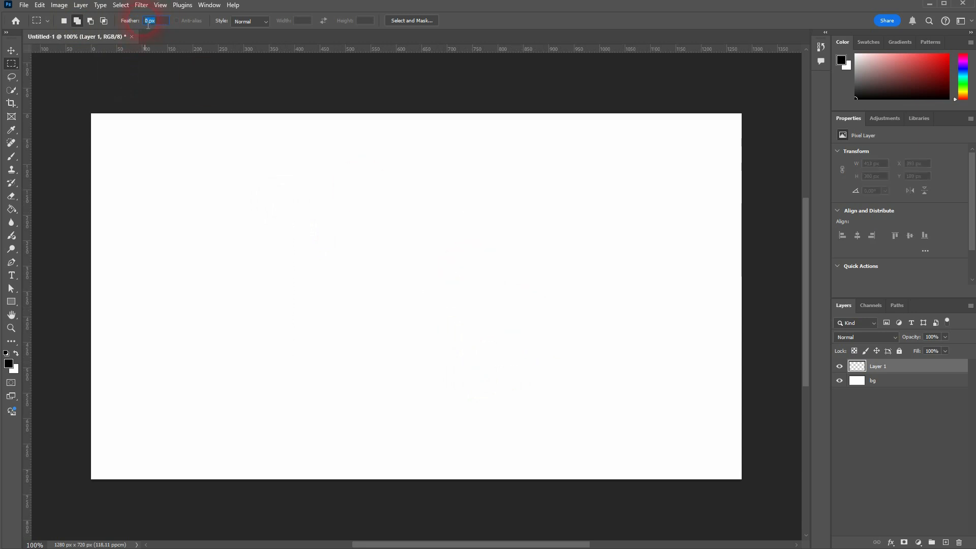
Using the Fixed Size style, add selections of 64 by 64 px, 300 by 64 px and 300 by 500 px.
left_click(260, 22)
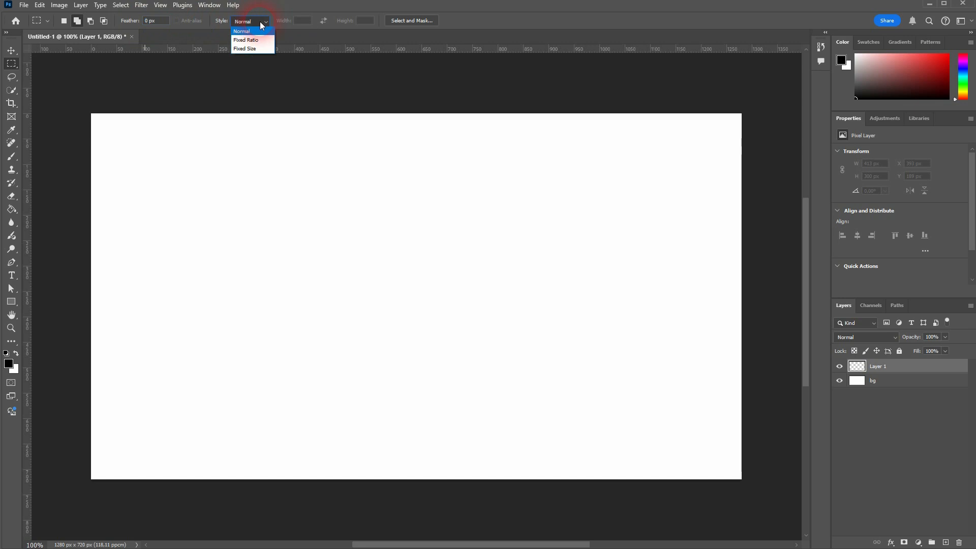
left_click(245, 49)
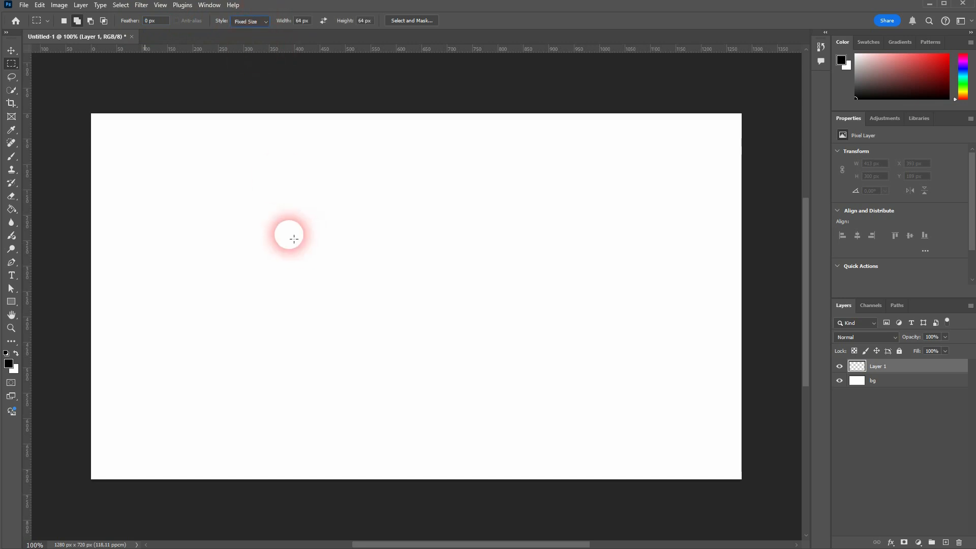
left_click_drag(288, 233, 296, 289)
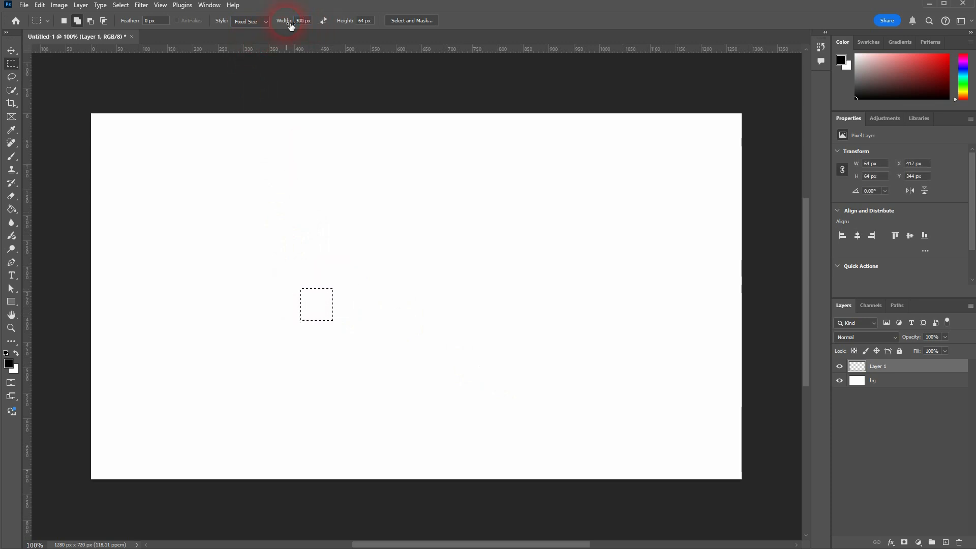
left_click_drag(473, 254, 429, 273)
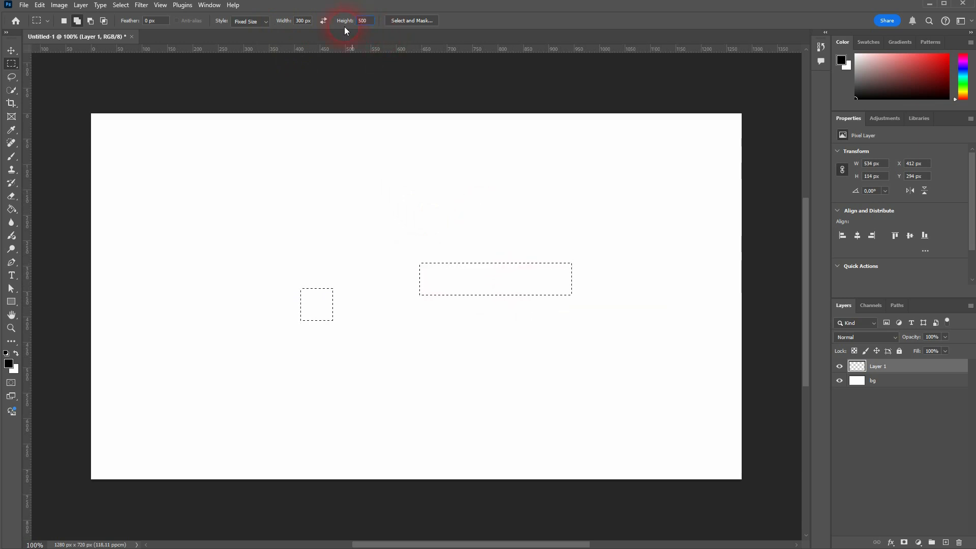
left_click_drag(582, 197, 354, 195)
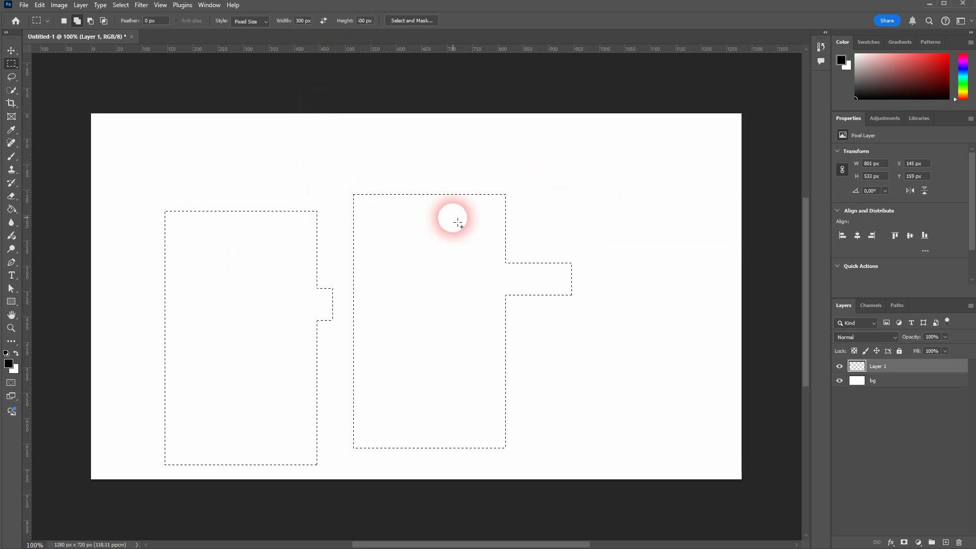
Add a square selection using the Fixed Ratio style at 1 to 1, then restore the Normal style and deselect everything.
left_click(261, 21)
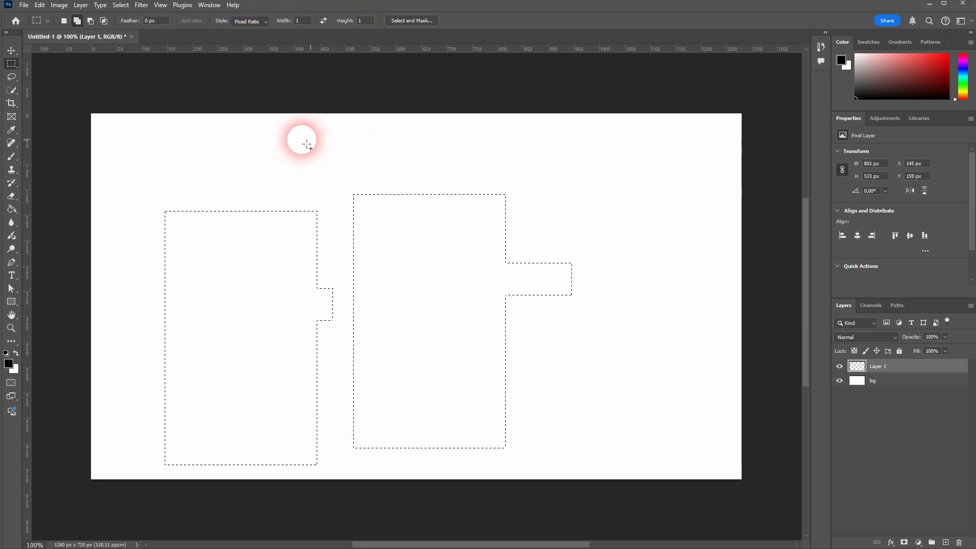
left_click_drag(301, 138, 417, 264)
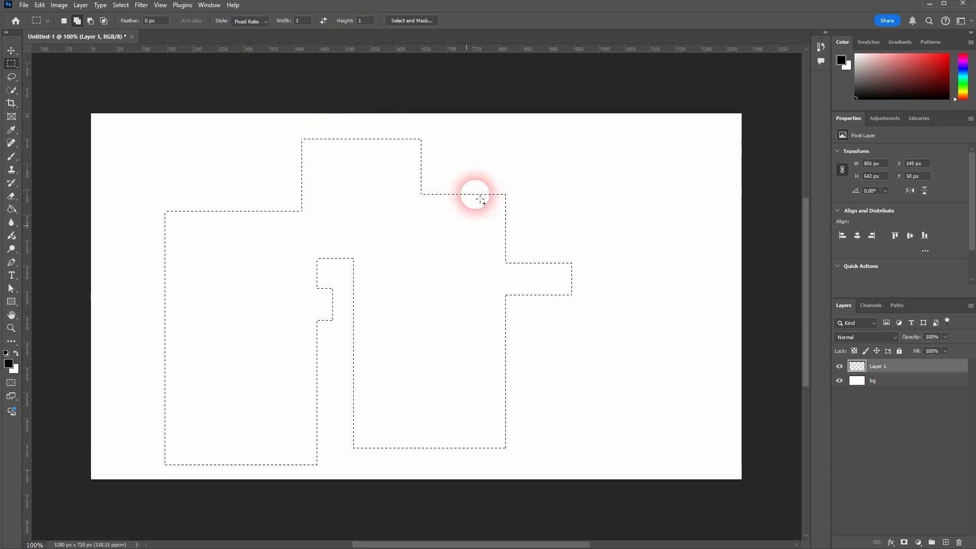
left_click(264, 21)
left_click(255, 31)
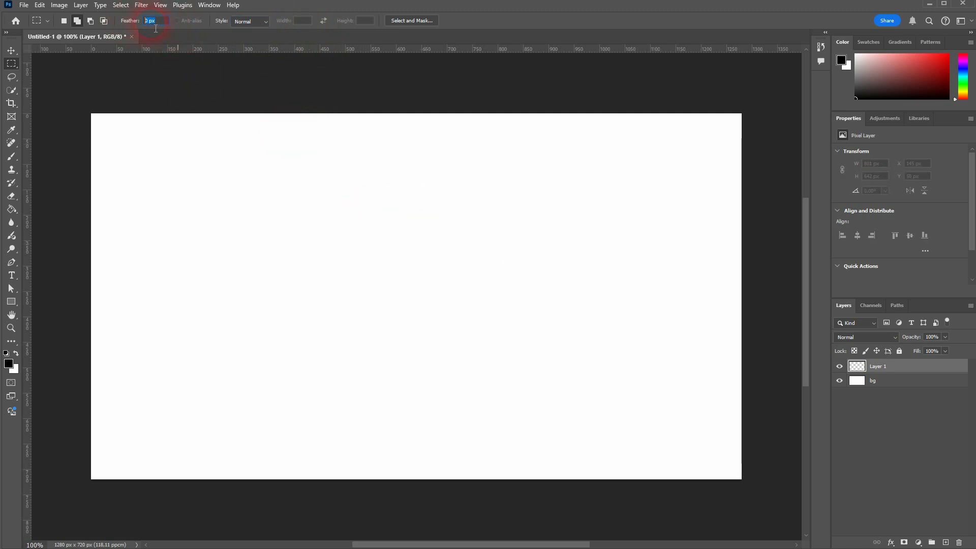
Draw a rectangular marquee about 619 by 435 px with 0 px feather and fill it with black using the Paint Bucket.
left_click_drag(274, 203, 589, 423)
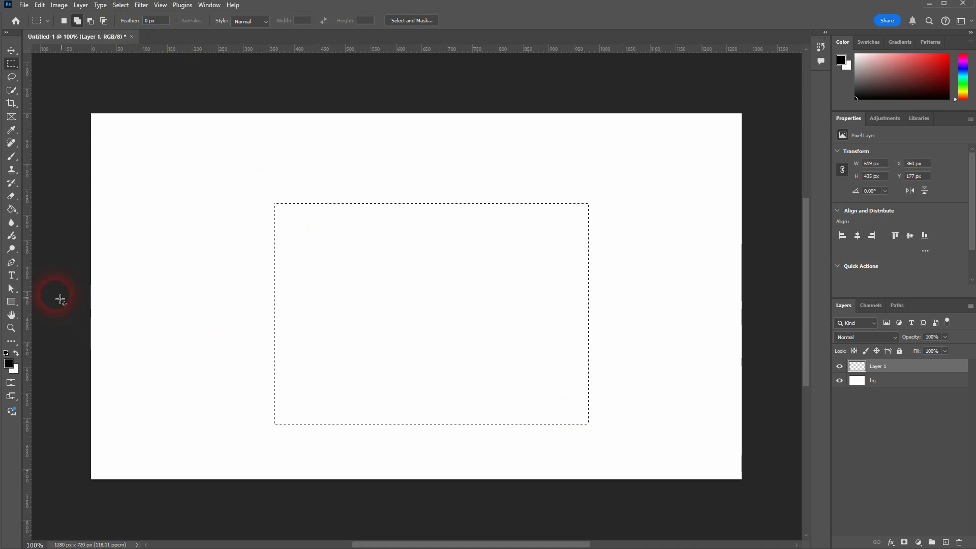
left_click(11, 208)
left_click(502, 333)
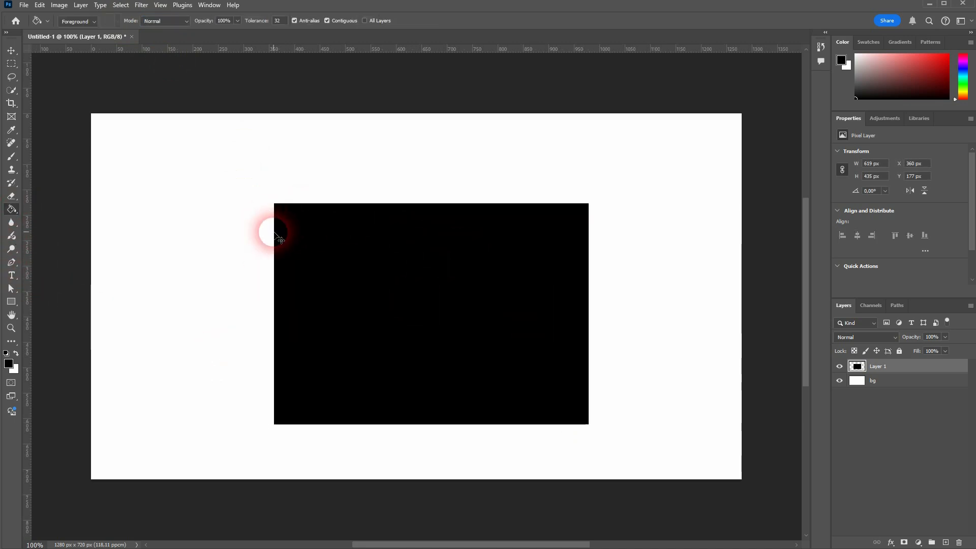
scroll(274, 235, "up", 5)
scroll(279, 238, "up", 4)
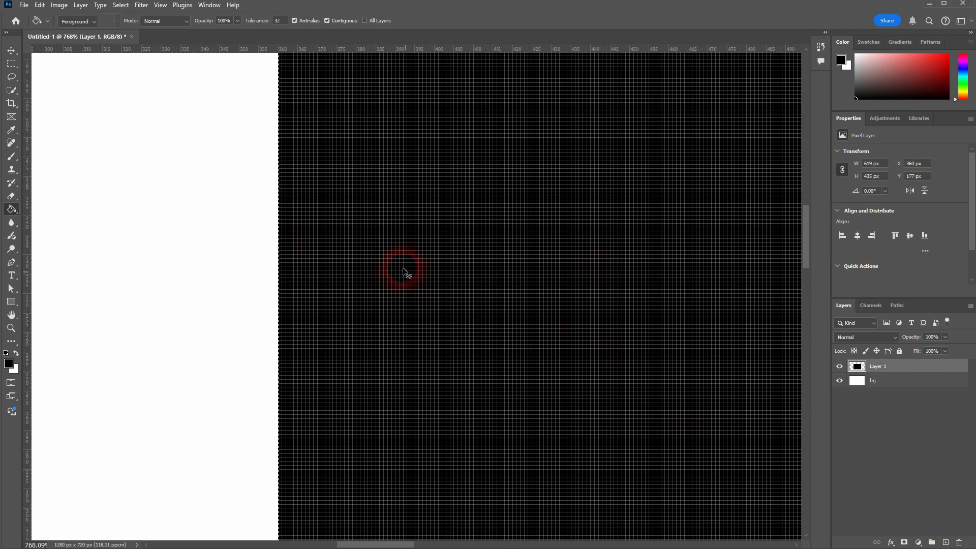
Replace the black rectangle's layer with a new empty layer and deselect the marquee.
left_click(963, 542)
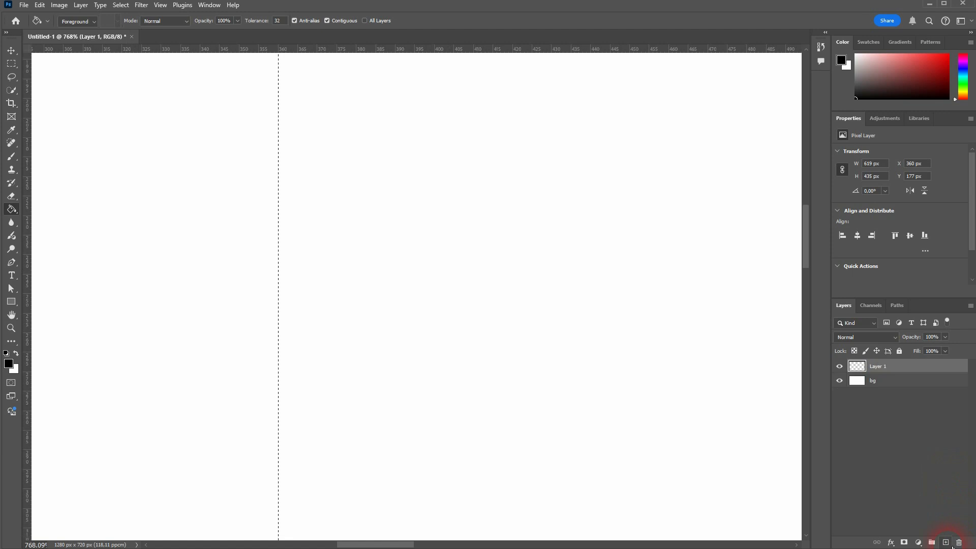
scroll(305, 198, "down", 5)
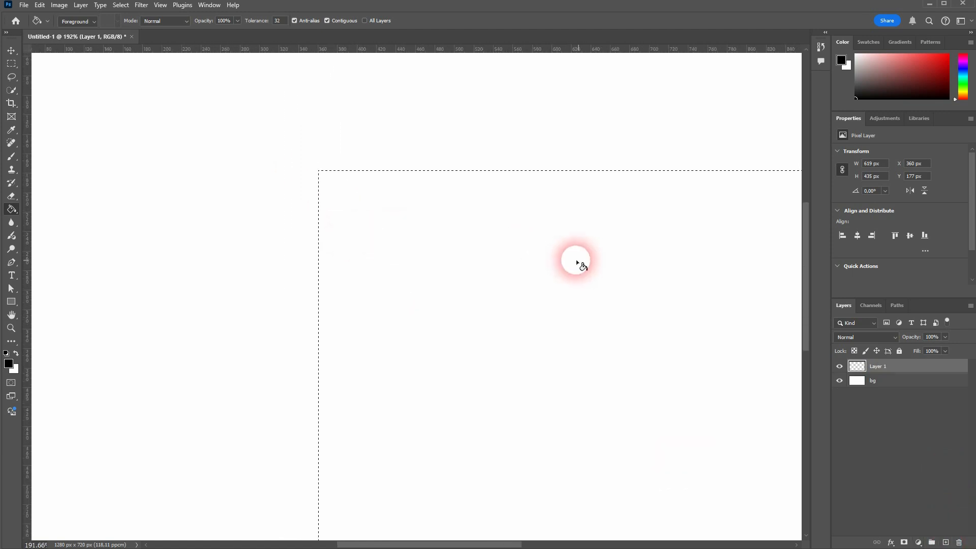
scroll(575, 260, "down", 1)
key("ctrl+d")
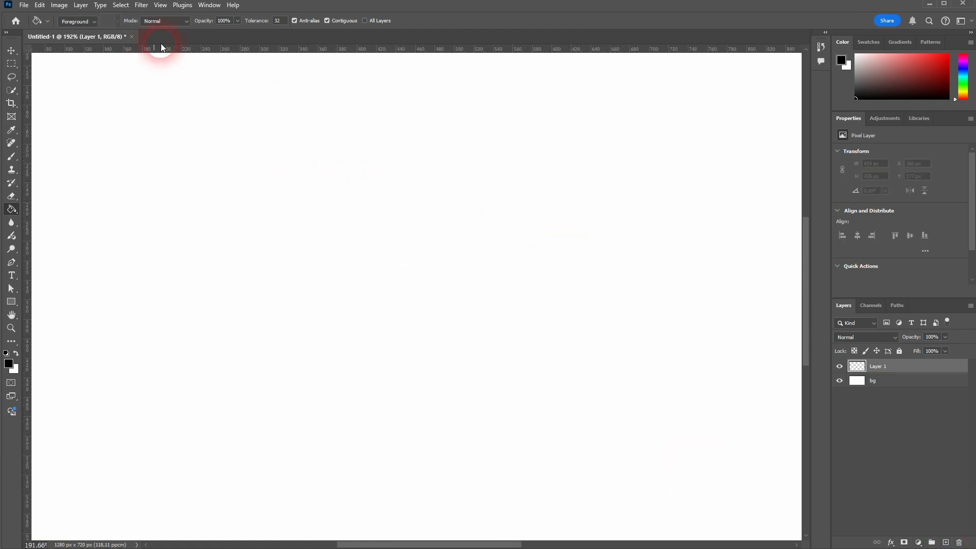
scroll(483, 261, "down", 2)
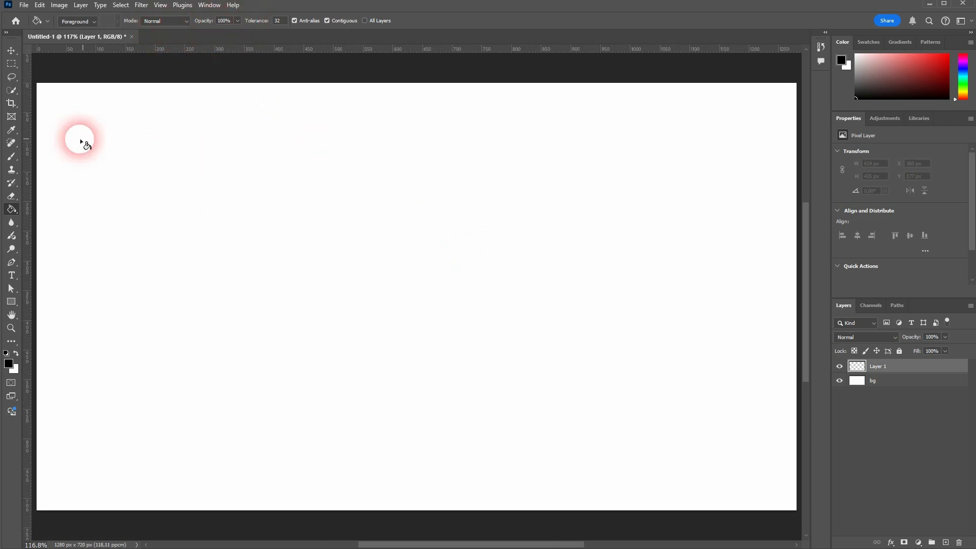
Set the Rectangular Marquee's feather to 250 px and draw a marquee about 686 by 401 px, dismissing the warning.
left_click(12, 65)
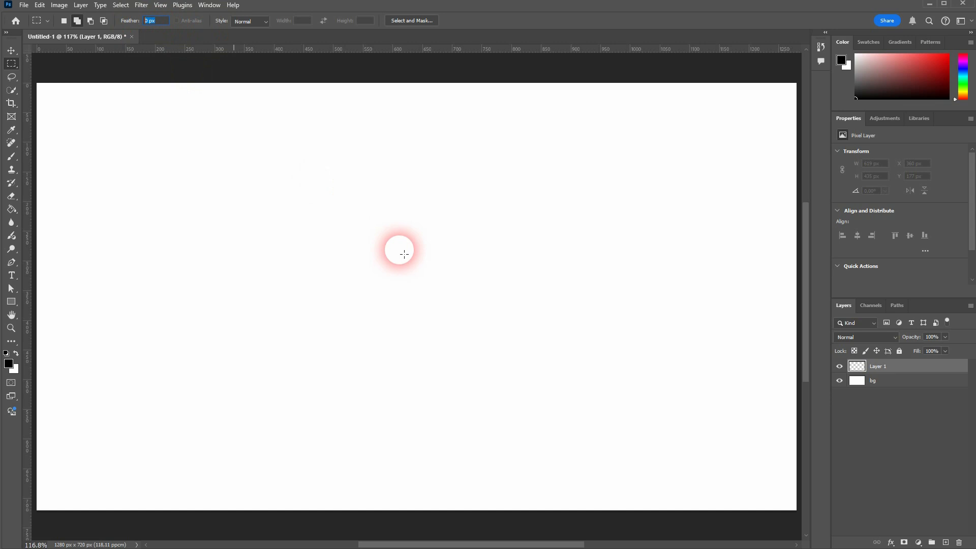
type("250")
key("Return")
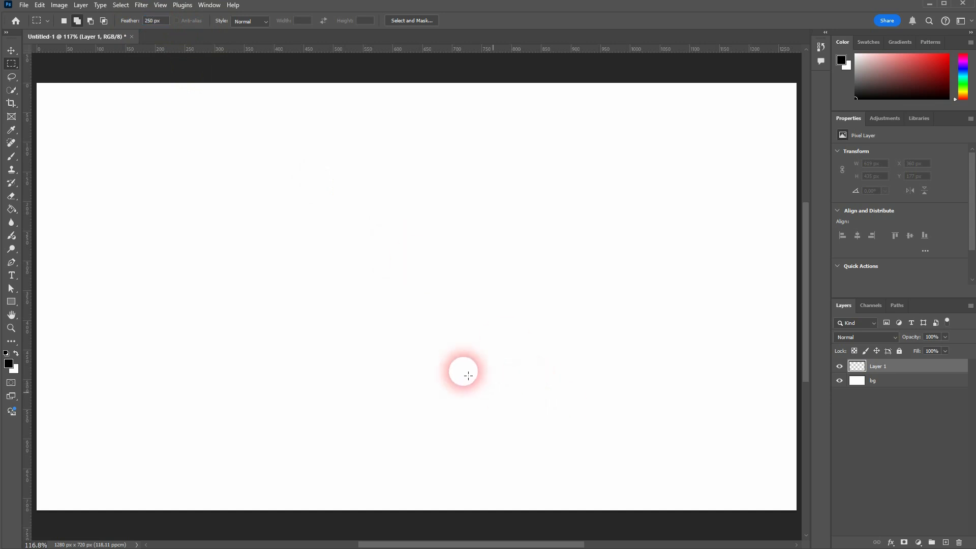
left_click_drag(241, 187, 647, 424)
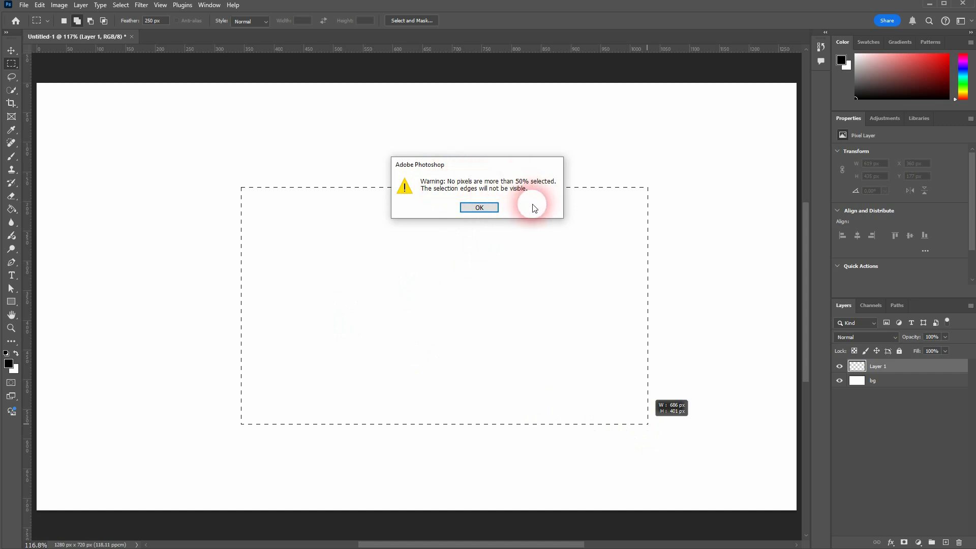
left_click(486, 210)
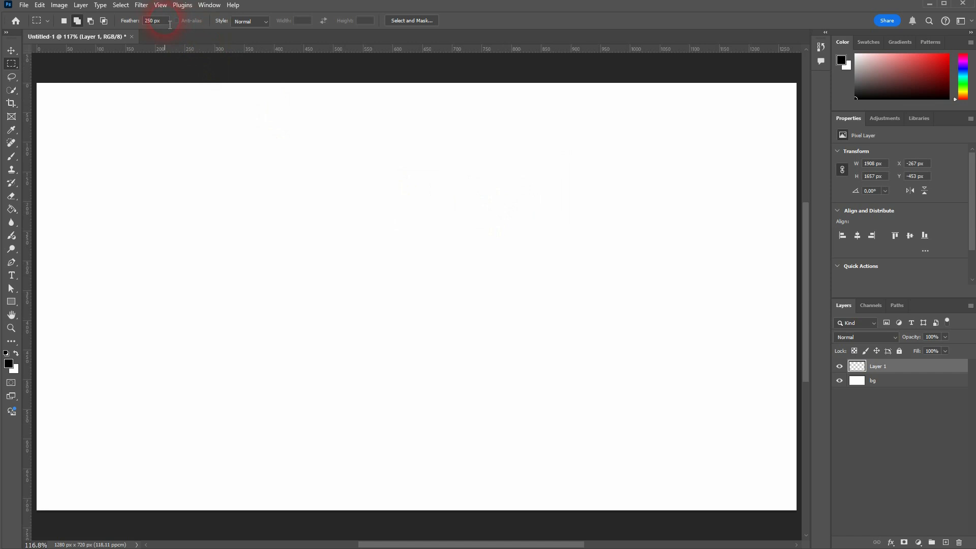
Draw a large rectangular marquee with 100 px feather and another with 25 px feather, deselecting each one.
type("100")
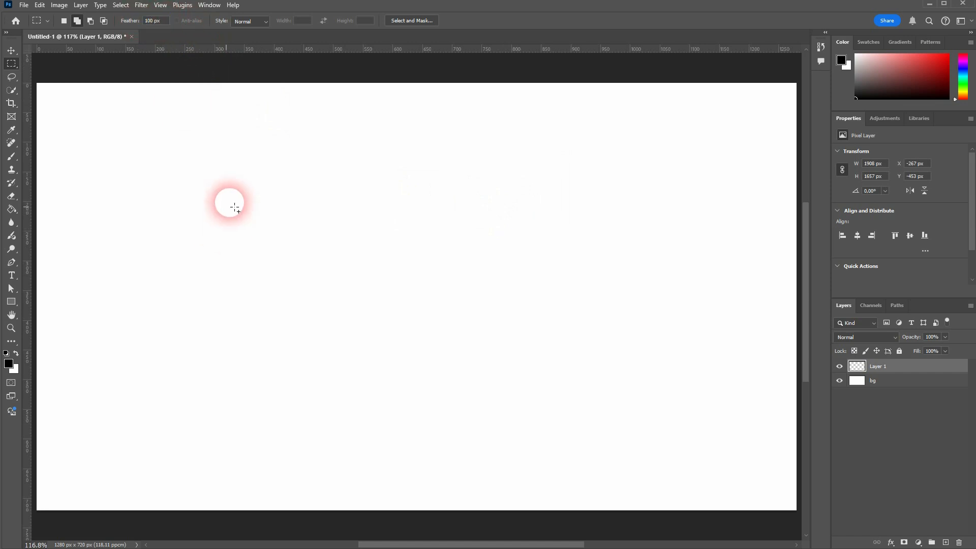
left_click_drag(230, 202, 610, 448)
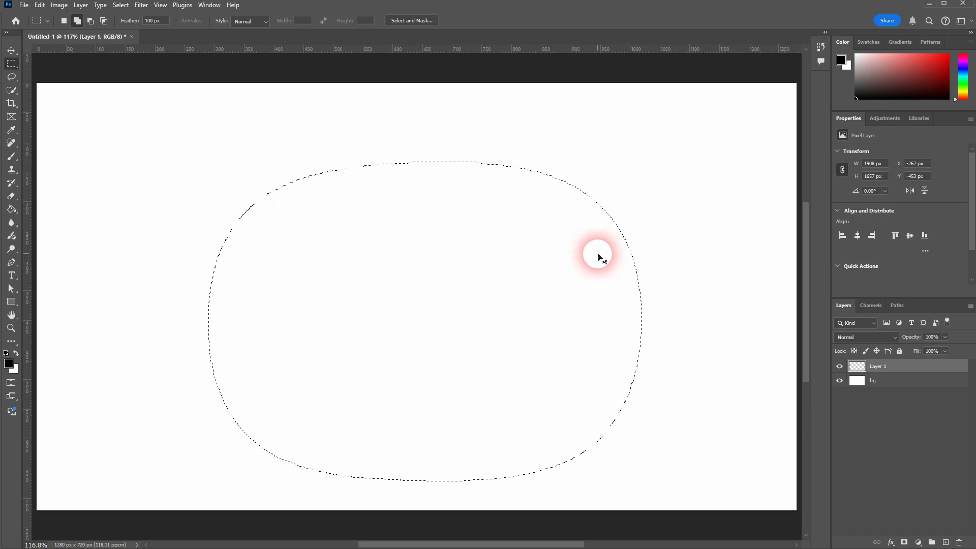
key("ctrl+d")
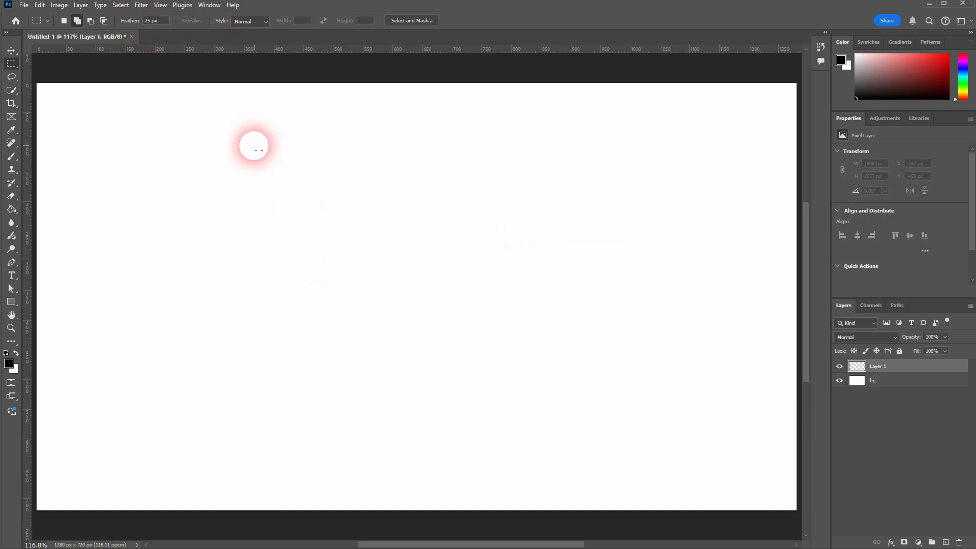
left_click_drag(254, 146, 613, 415)
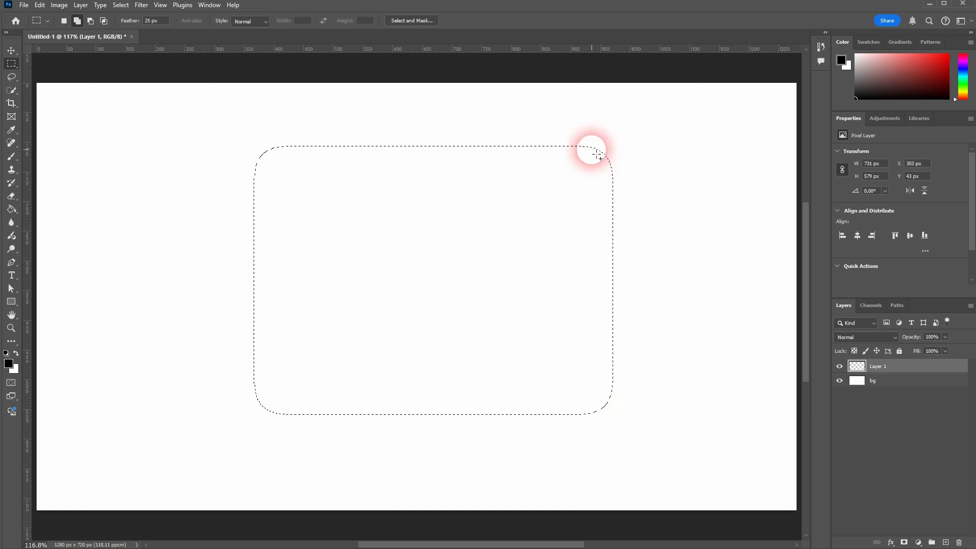
key("ctrl+d")
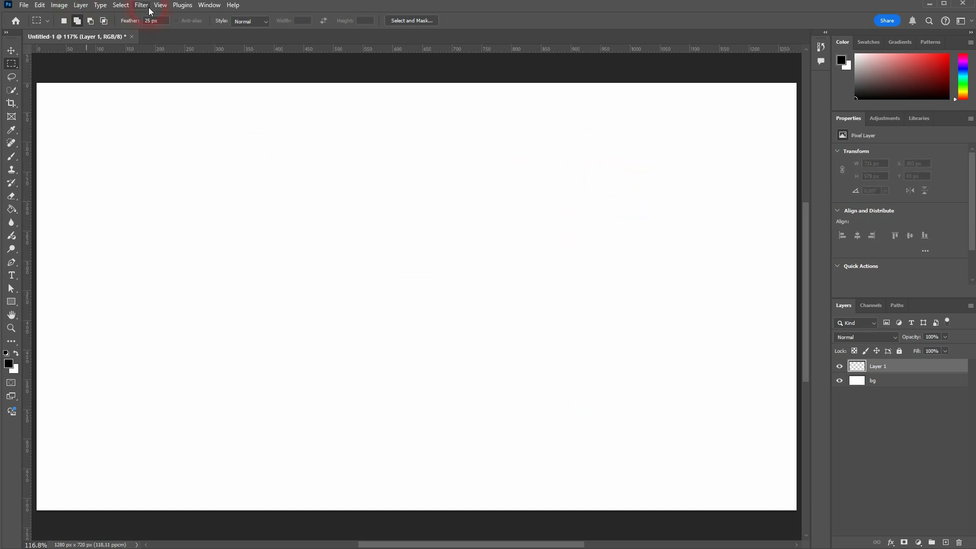
Set the feather to 5 px and draw a rectangular marquee about 660 by 464 px in the middle of the canvas.
left_click_drag(165, 22, 137, 28)
type("5")
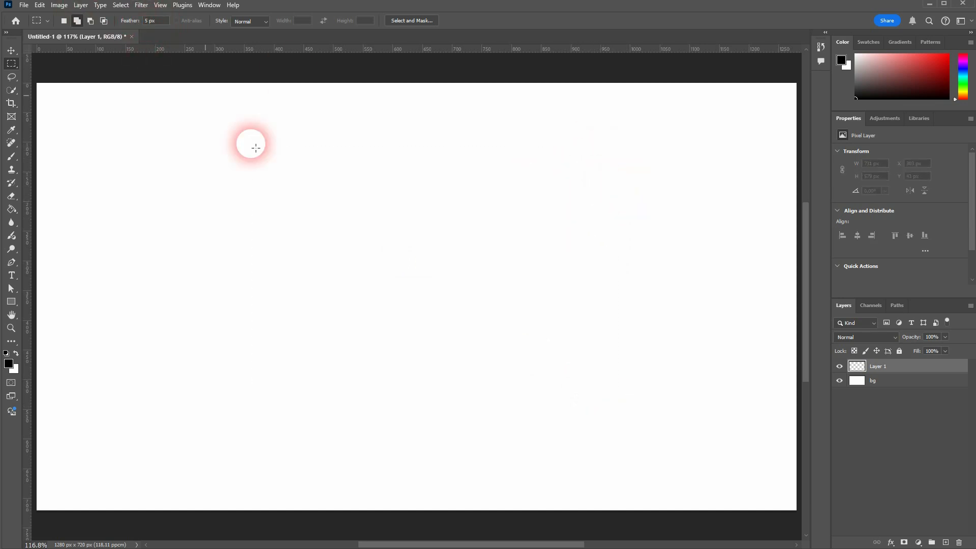
left_click_drag(251, 163, 627, 426)
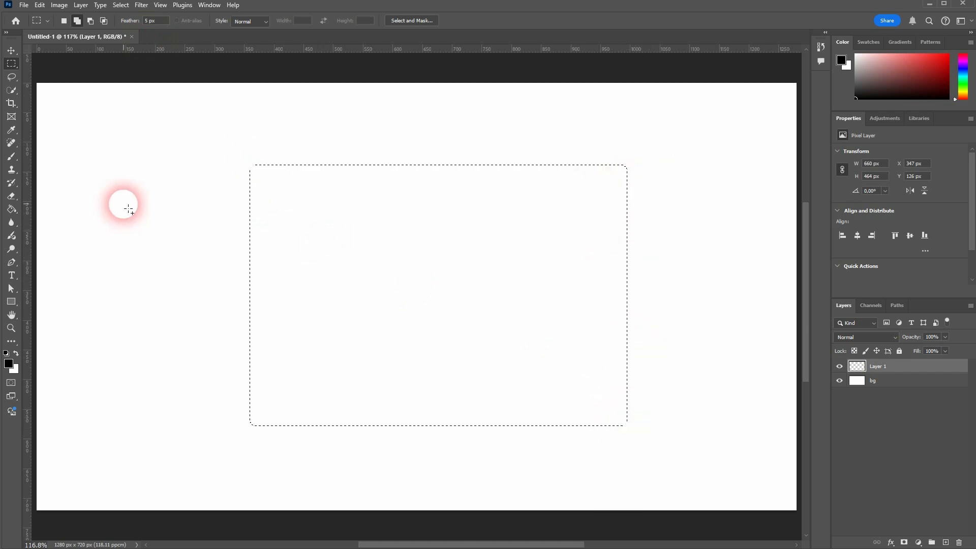
Fill the feathered selection with black using the Paint Bucket and inspect its edge up close.
left_click(14, 209)
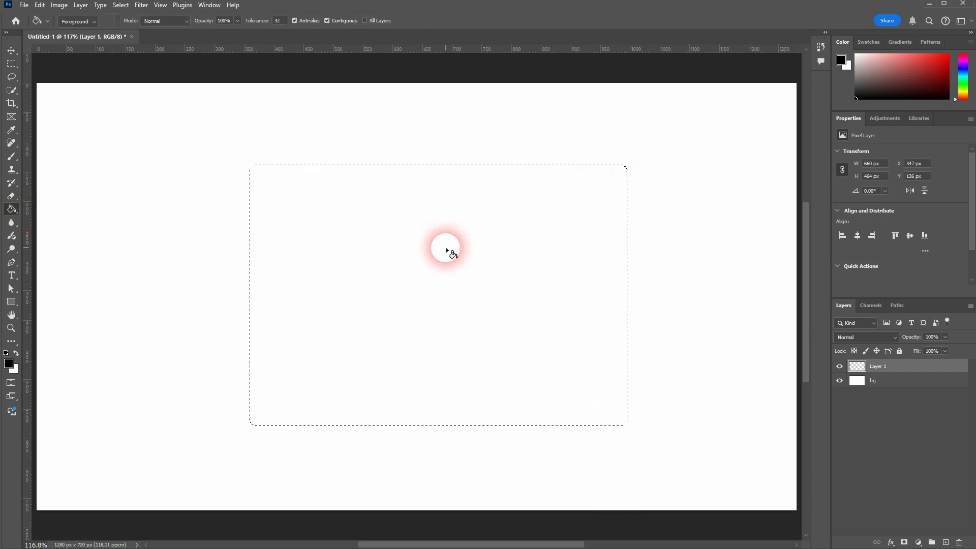
left_click(446, 247)
left_click(291, 221)
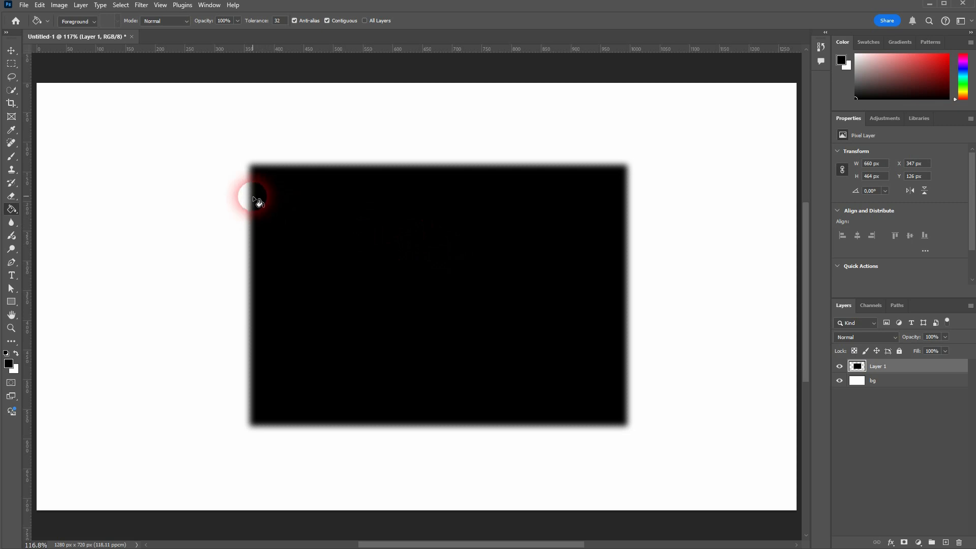
scroll(251, 199, "up", 8)
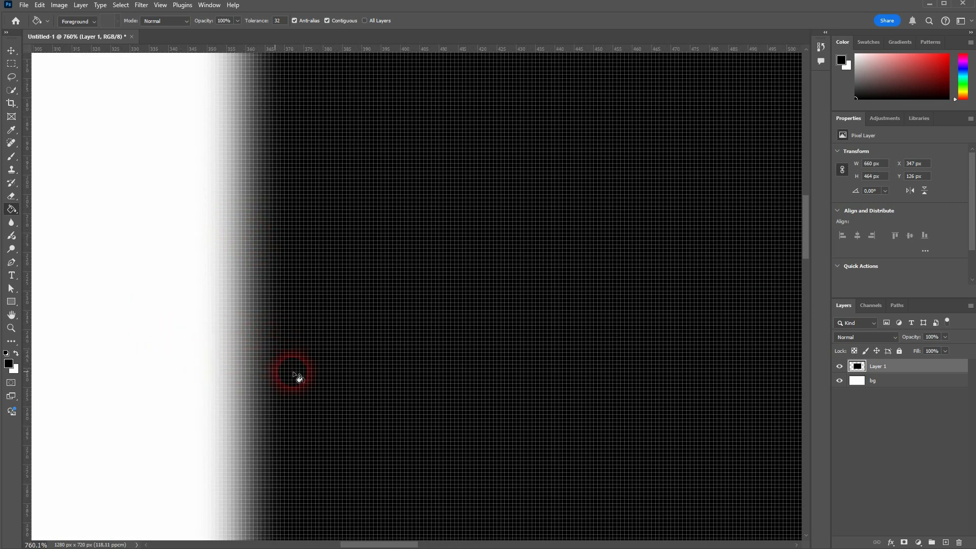
scroll(464, 345, "down", 6)
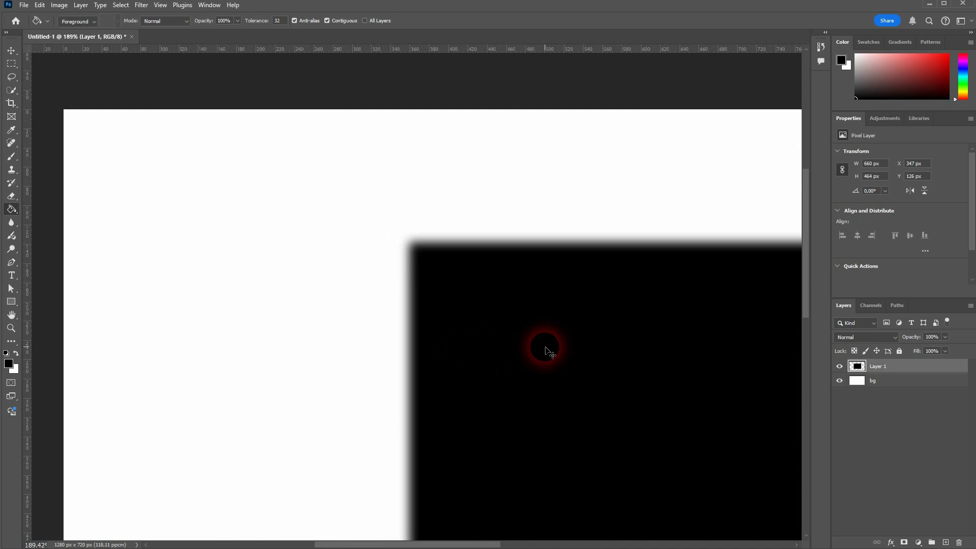
scroll(546, 349, "down", 2)
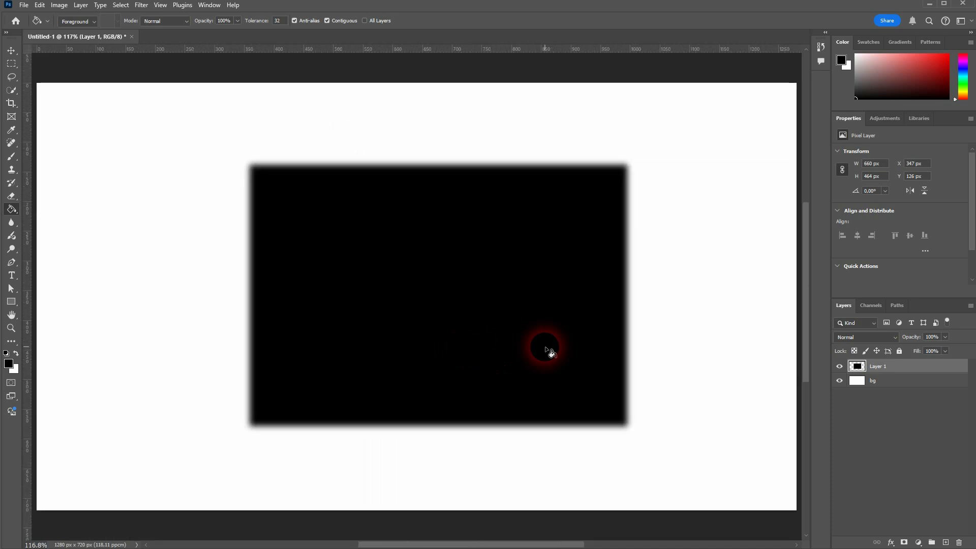
Set the Rectangular Marquee's feather to 0 px, draw a selection about 209 by 376 px left of the blurred rectangle, and fill it with black.
left_click(12, 64)
left_click(133, 23)
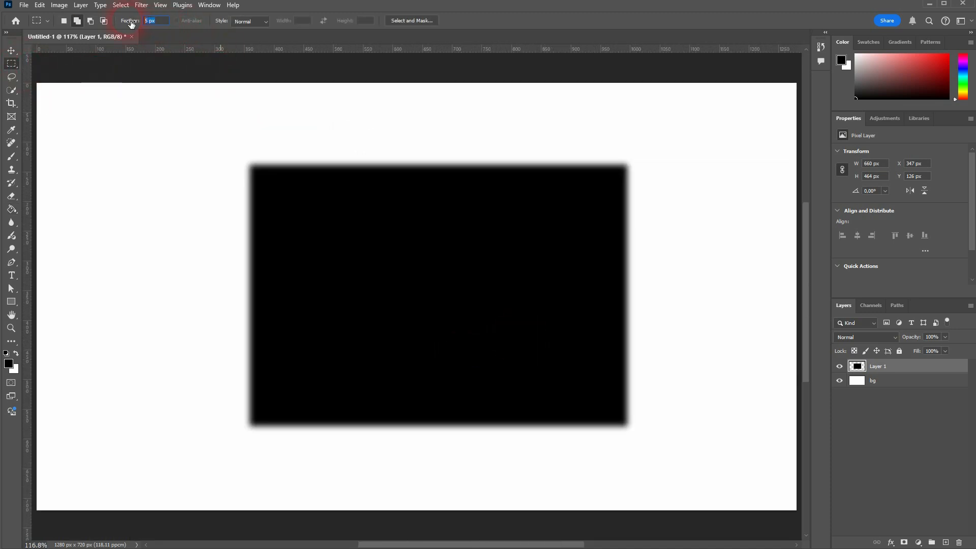
type("0")
left_click_drag(79, 133, 202, 354)
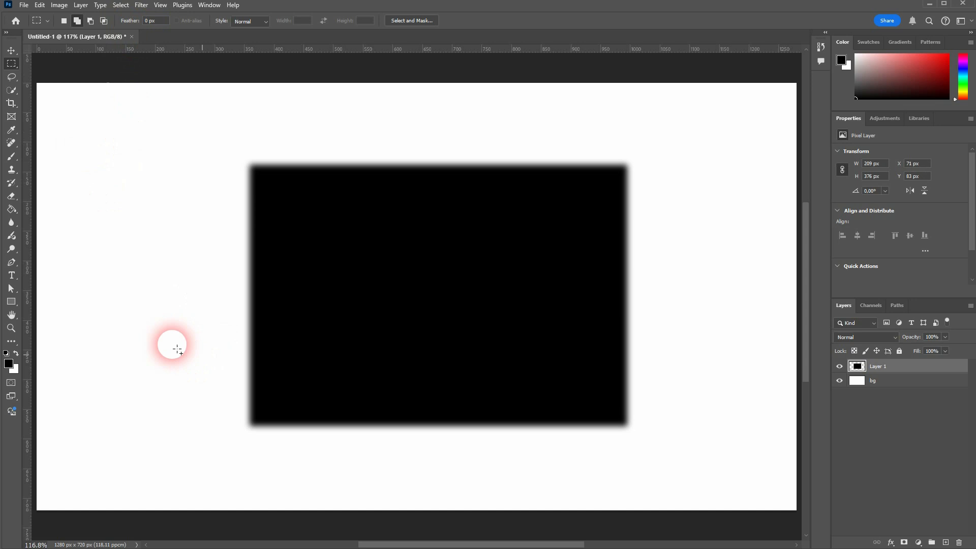
left_click(11, 212)
left_click(183, 222)
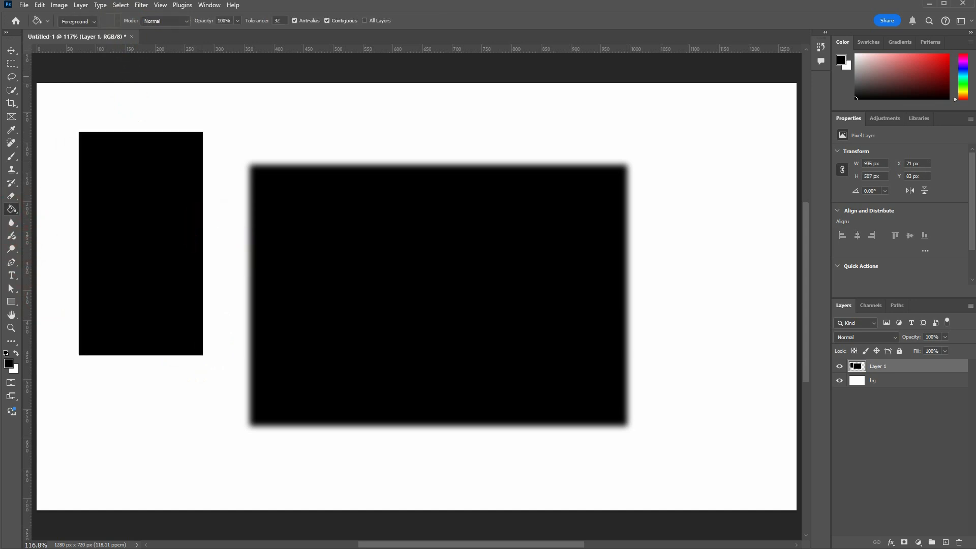
Compare the sharp and feathered rectangle edges up close and delete Layer 1.
left_click(12, 53)
scroll(189, 280, "up", 5)
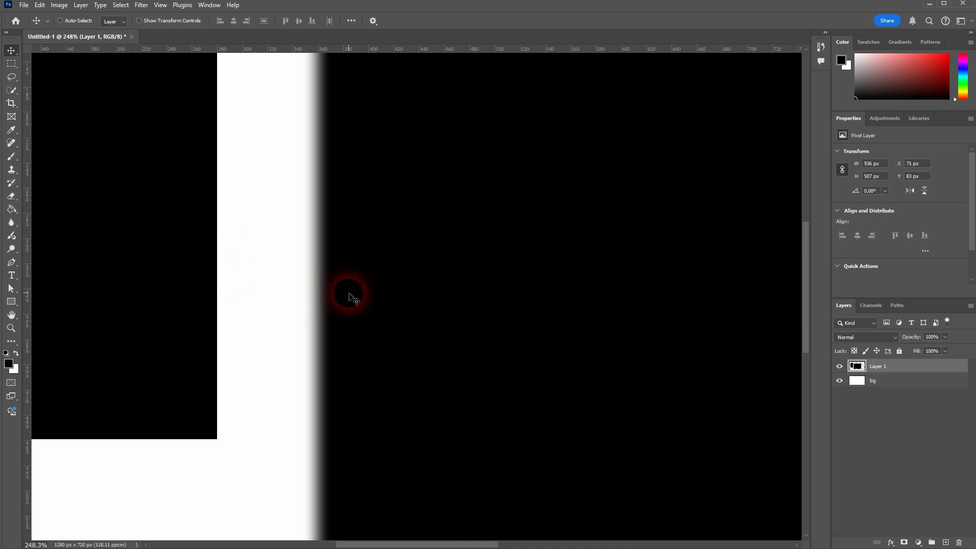
scroll(348, 295, "down", 5)
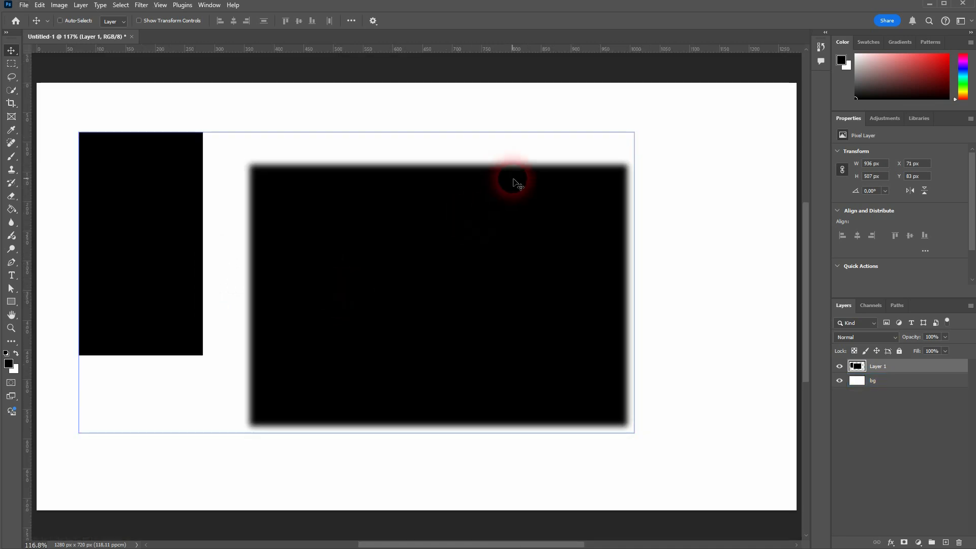
left_click(960, 543)
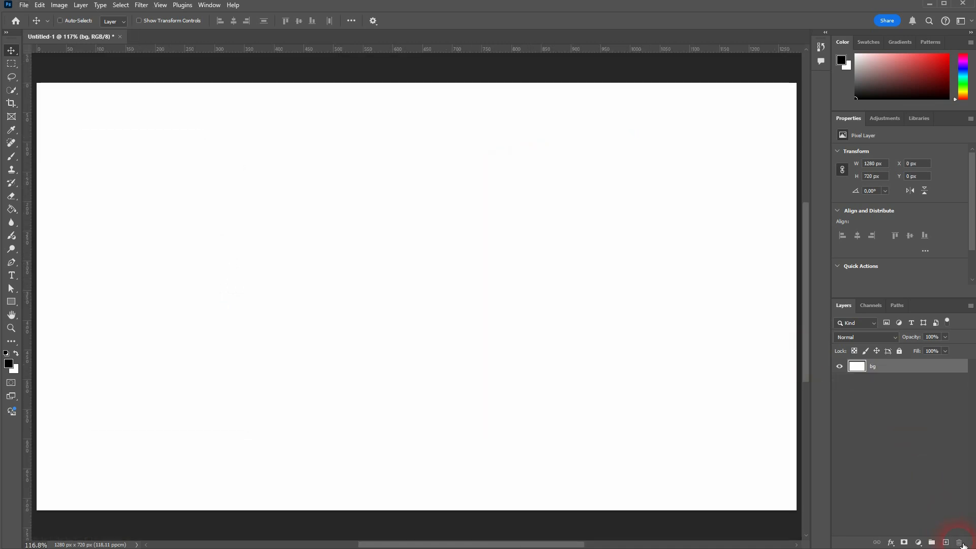
Draw an elliptical marquee about 918 by 410 px across the middle of the bg layer, fill it with black, and deselect.
right_click(8, 65)
left_click(72, 76)
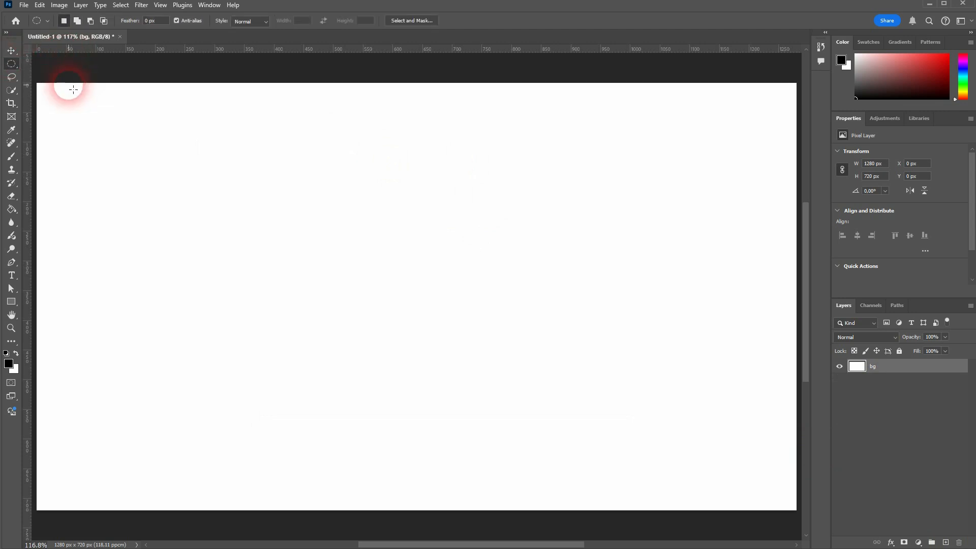
left_click_drag(174, 171, 719, 414)
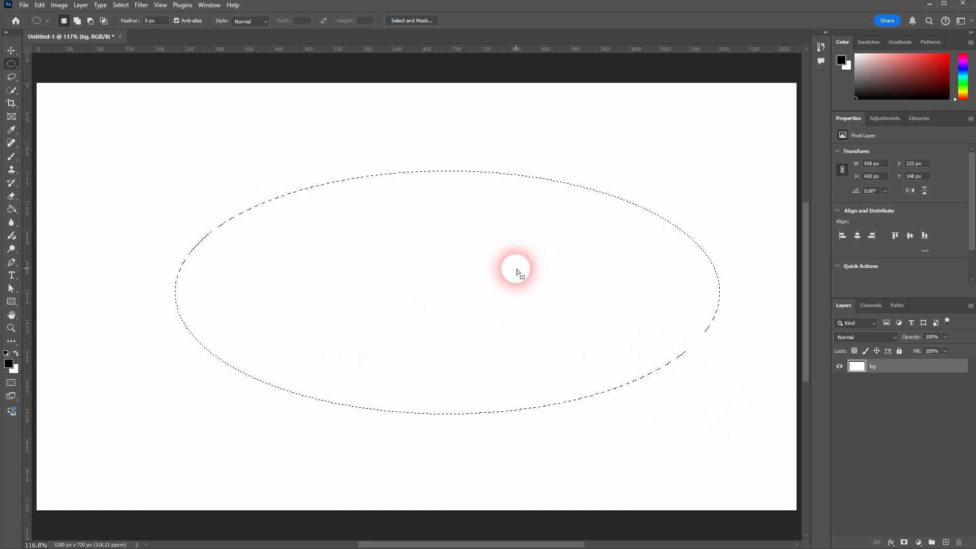
left_click(11, 210)
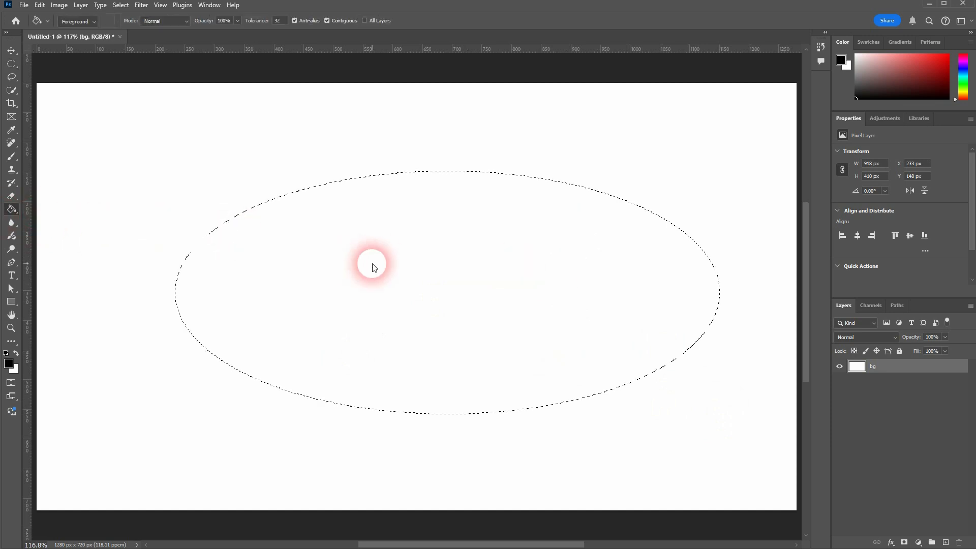
left_click(371, 270)
key("ctrl+d")
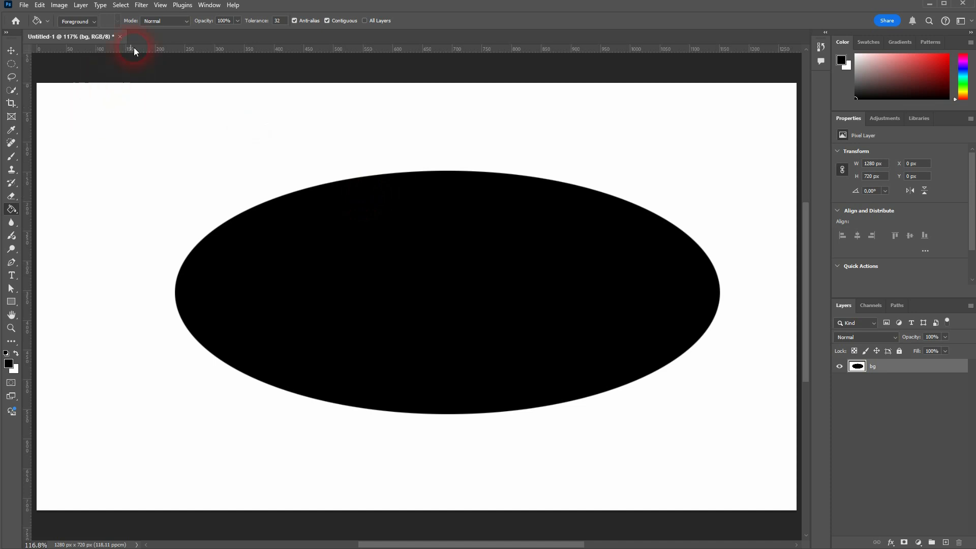
Set the Elliptical Marquee's feather to 5 px, draw an ellipse about 357 by 185 px in the canvas's upper-left area, fill it black, and deselect.
left_click(11, 65)
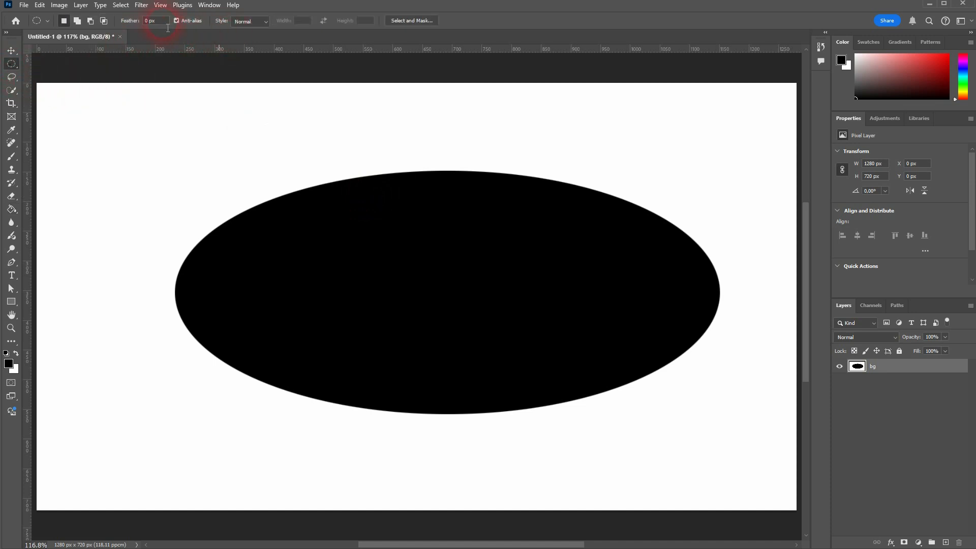
left_click_drag(160, 21, 133, 22)
type("5")
left_click_drag(103, 111, 301, 206)
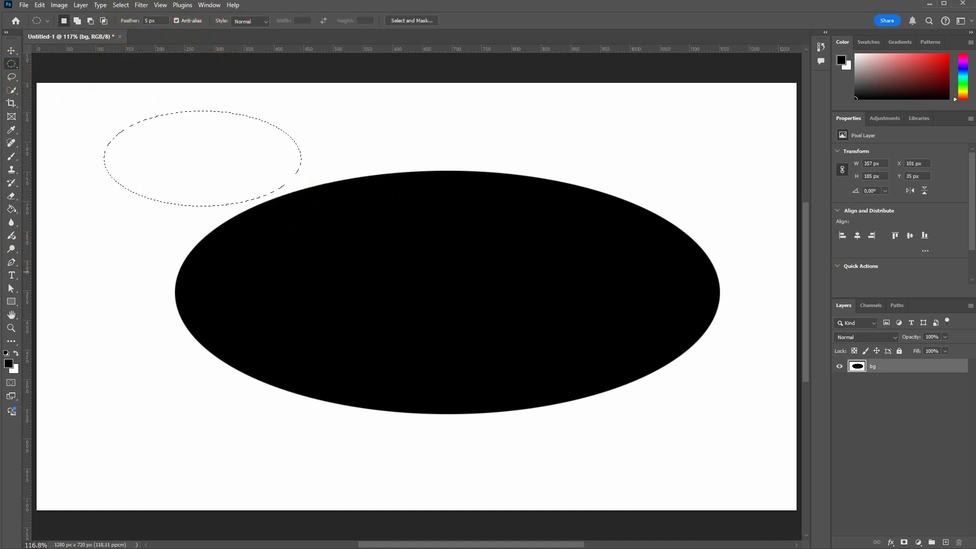
left_click(12, 209)
left_click(237, 144)
key("ctrl+d")
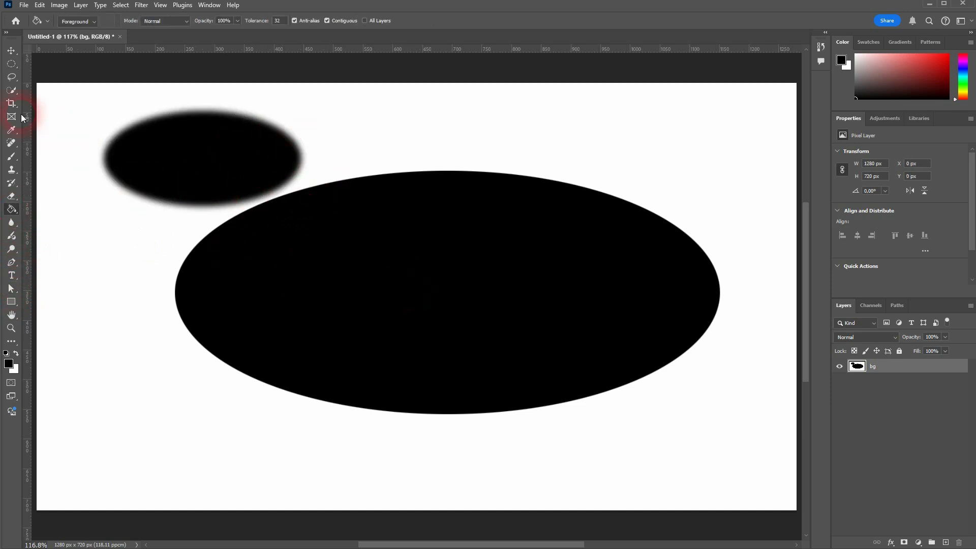
Set the Elliptical Marquee's feather to 0 px.
left_click(15, 64)
left_click(62, 74)
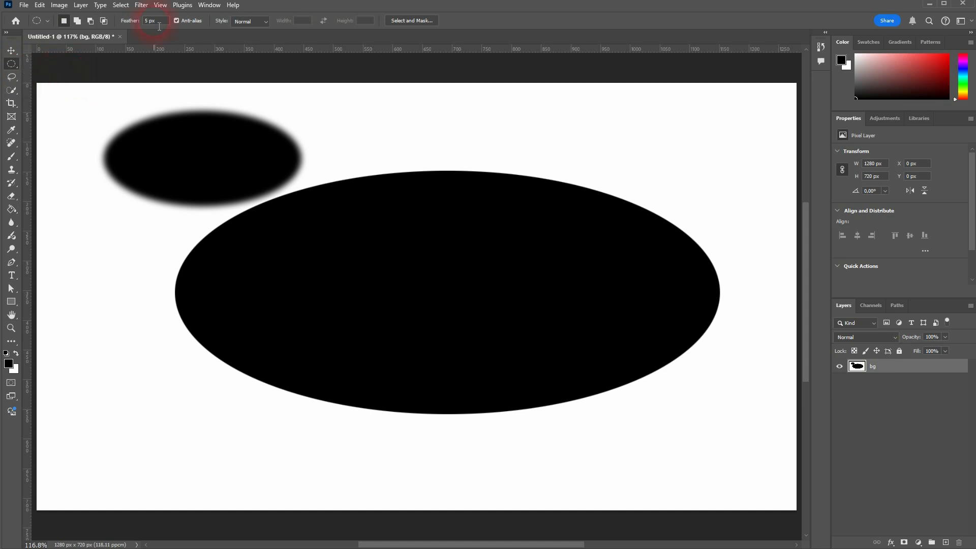
left_click(149, 21)
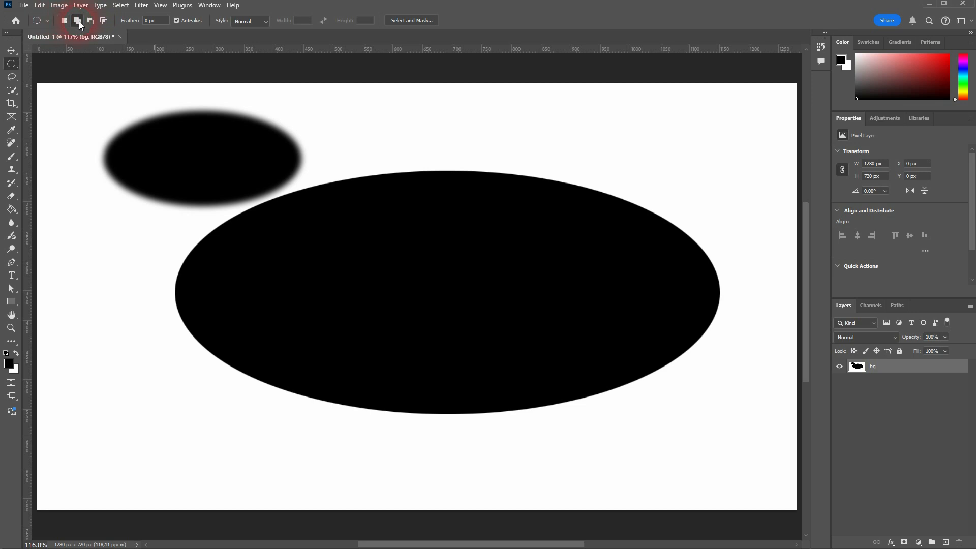
Switch to the Rectangular Marquee Tool and set it to Add to selection mode.
left_click(22, 57)
left_click(47, 65)
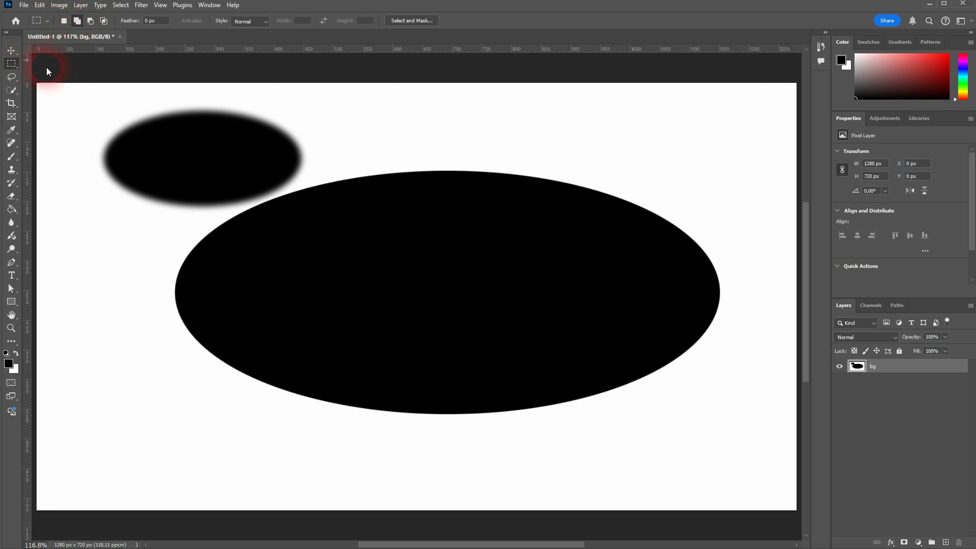
left_click(62, 22)
left_click(77, 23)
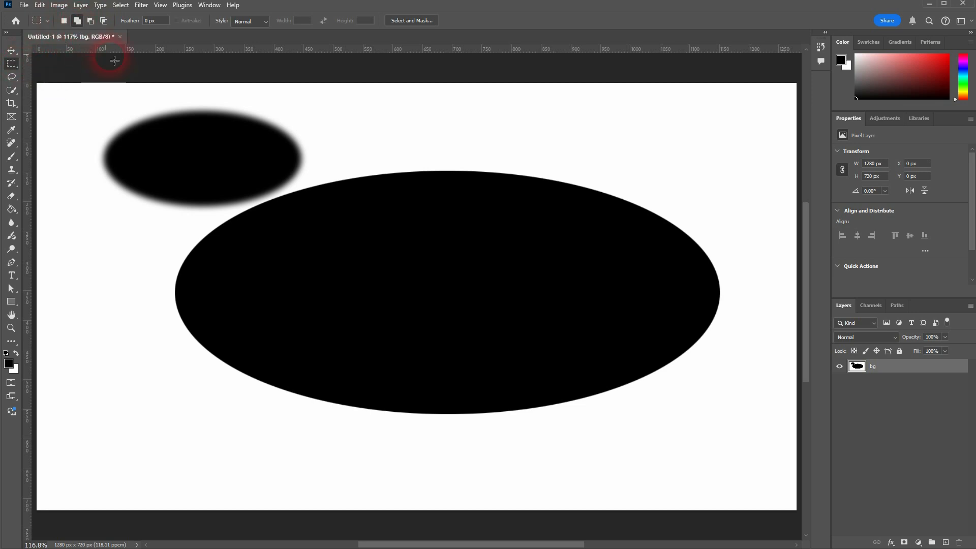